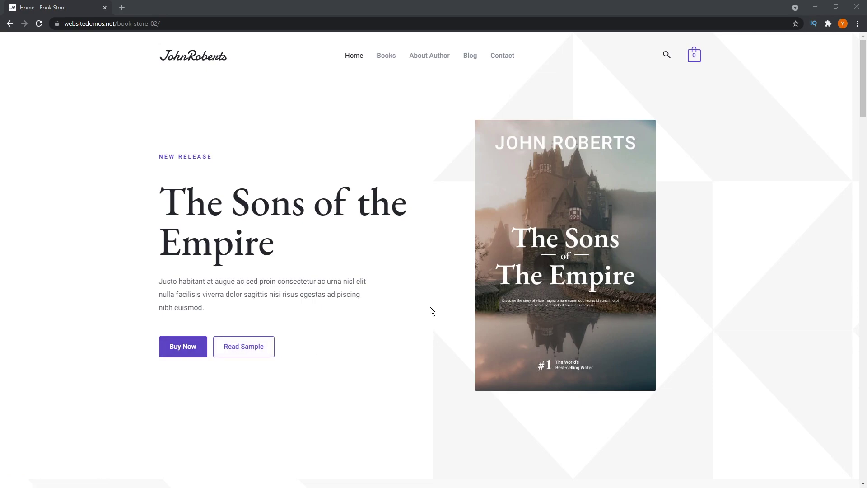
- Scroll through John Roberts' About Author page, including awards, stats and timeline, then return to top
scroll(430, 308, "down", 10)
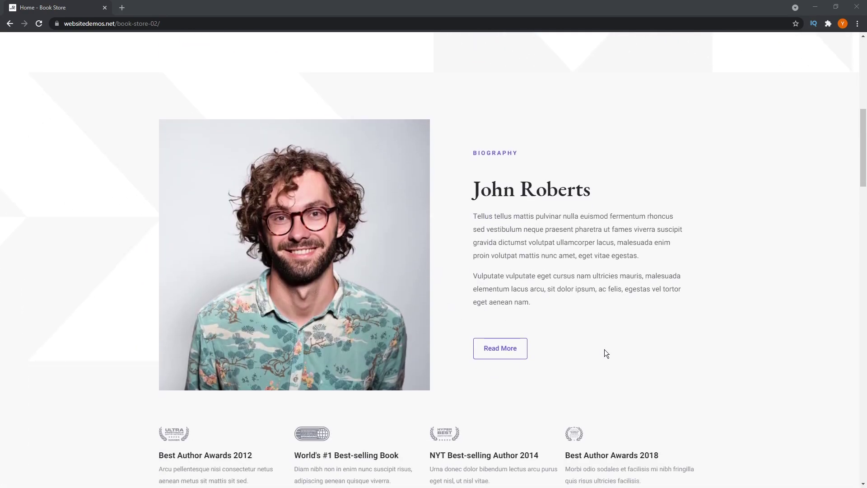
scroll(605, 349, "down", 1)
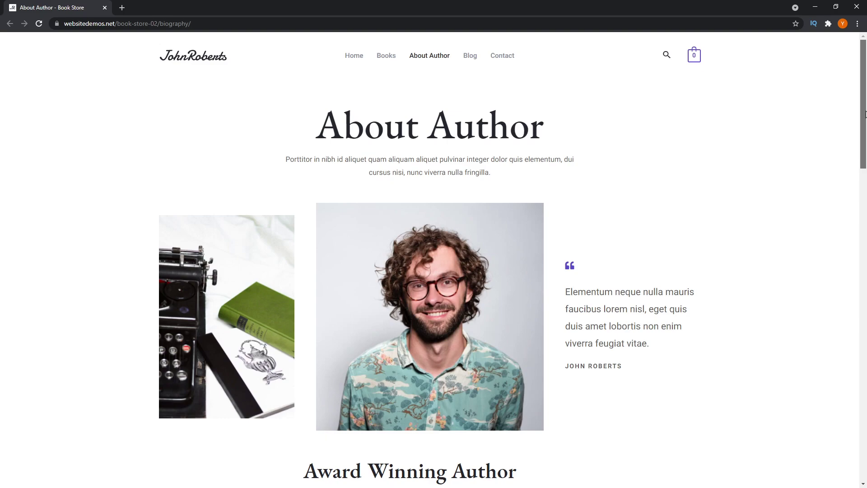
scroll(866, 117, "down", 3)
scroll(866, 199, "down", 3)
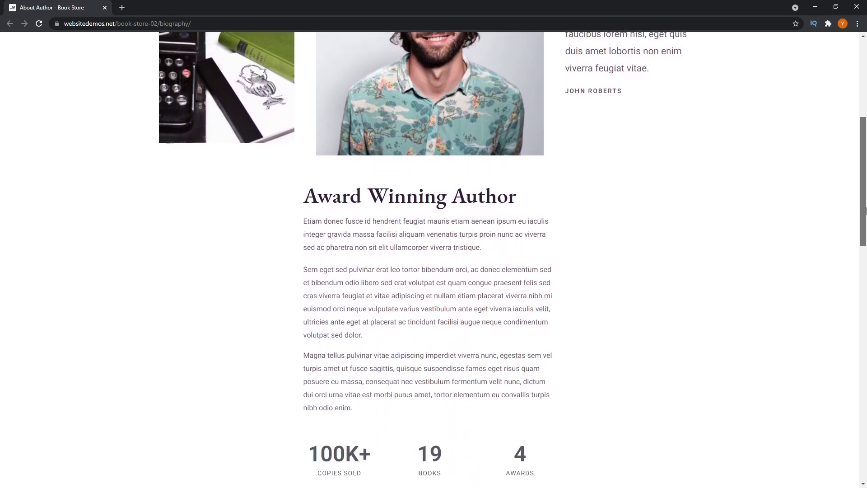
left_click_drag(866, 212, 866, 359)
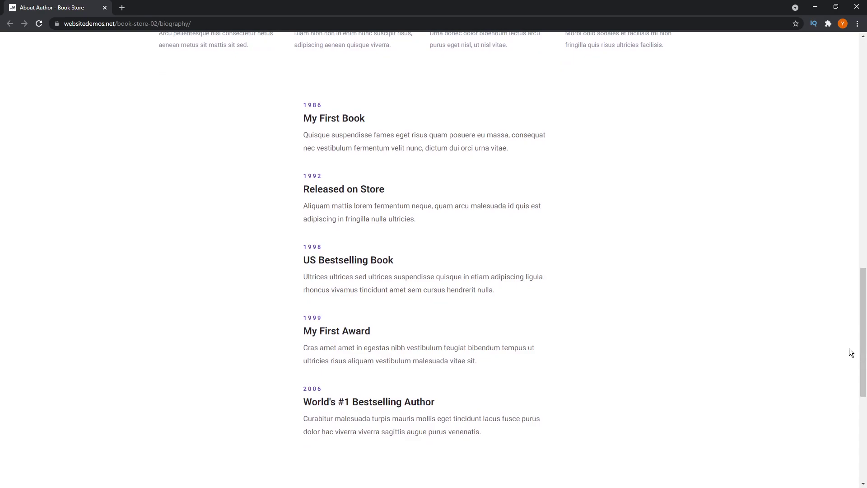
scroll(839, 344, "up", 2)
scroll(837, 345, "up", 10)
scroll(839, 347, "up", 4)
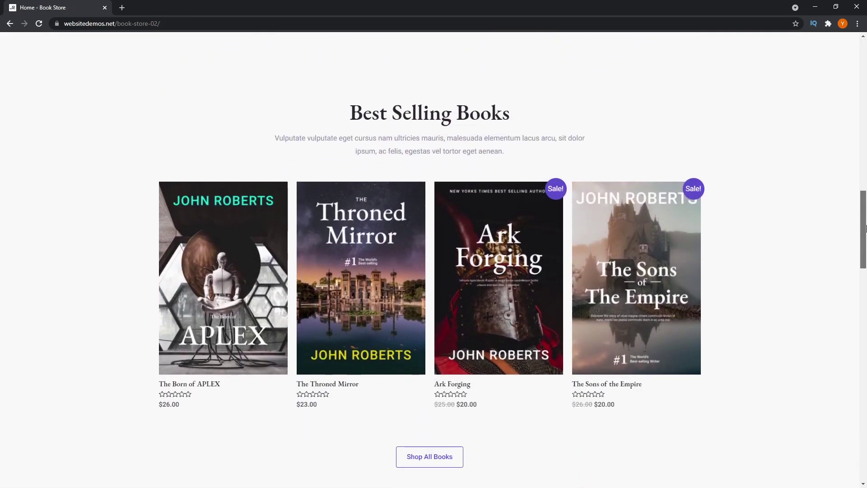
- Scroll the Book Store home page through Best Selling Books, videos, audiobooks, newsletter and footer
left_click_drag(864, 228, 864, 230)
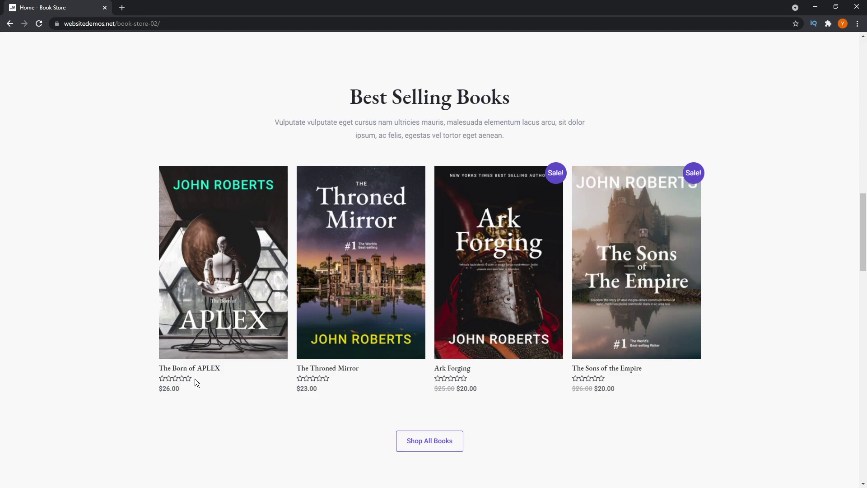
left_click_drag(863, 235, 866, 342)
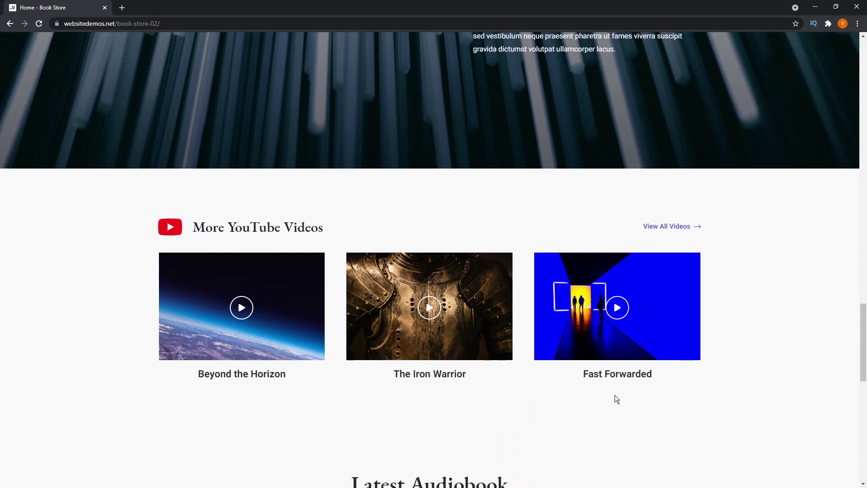
left_click_drag(865, 339, 865, 392)
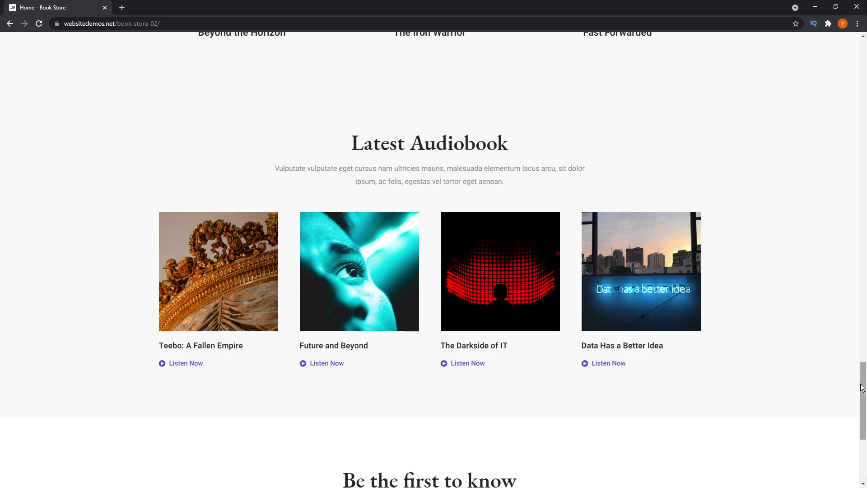
mouse_move(861, 385)
left_mouse_down()
mouse_move(861, 350)
mouse_move(862, 420)
left_mouse_up()
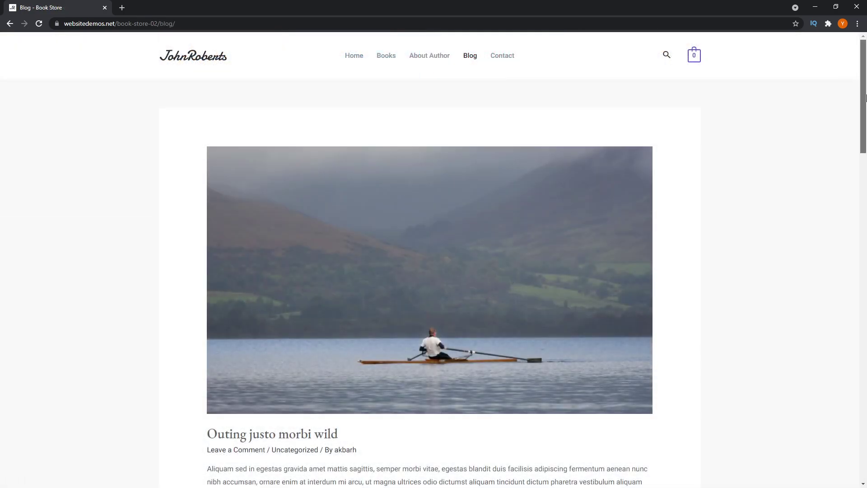
- Open the 'Outing justo morbi wild' blog post and scroll through it
left_click_drag(865, 97, 864, 170)
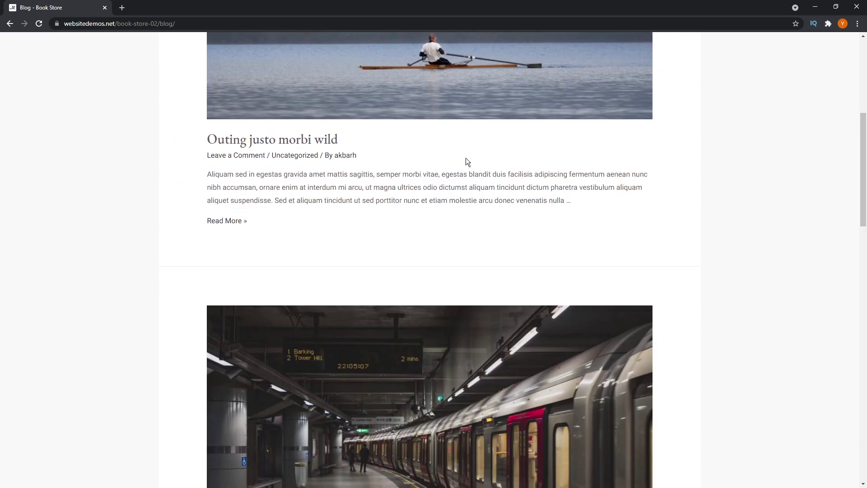
left_click(295, 149)
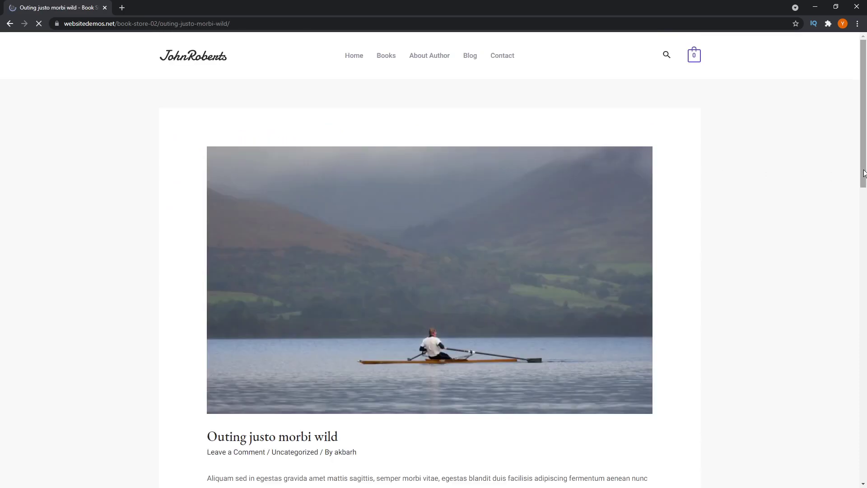
scroll(865, 173, "down", 3)
scroll(865, 176, "down", 4)
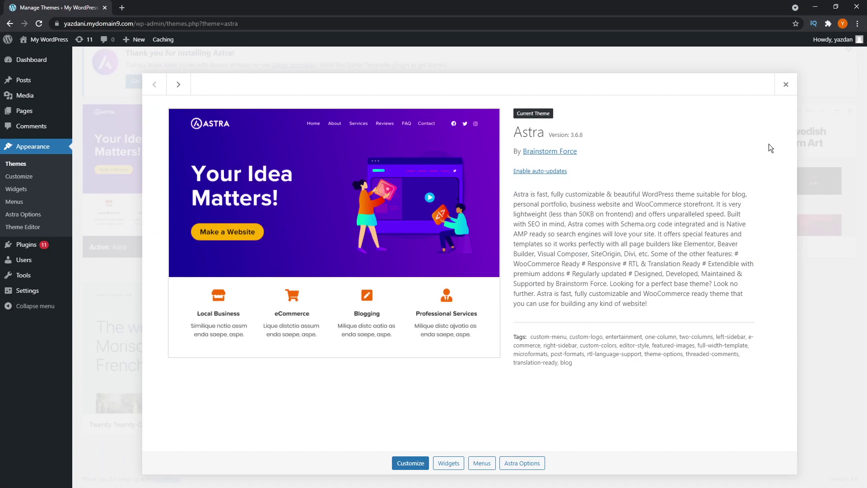
- Close Astra theme details, install the starter templates library, and browse the templates
left_click(786, 84)
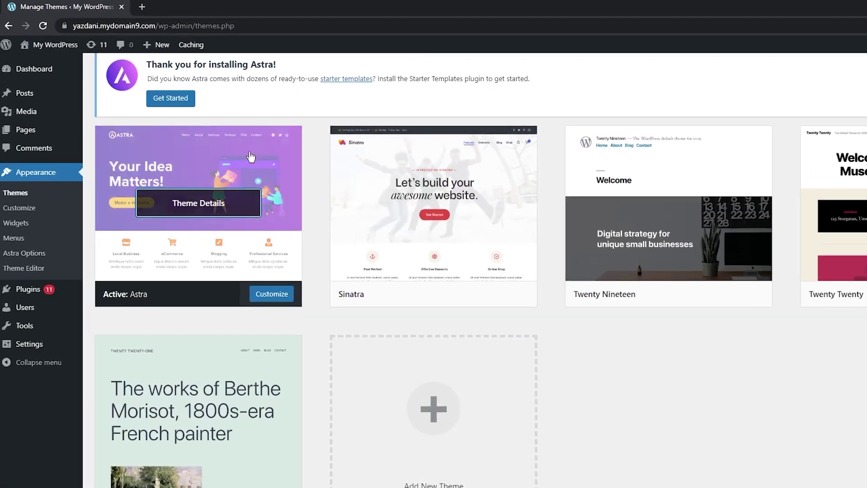
left_click(181, 101)
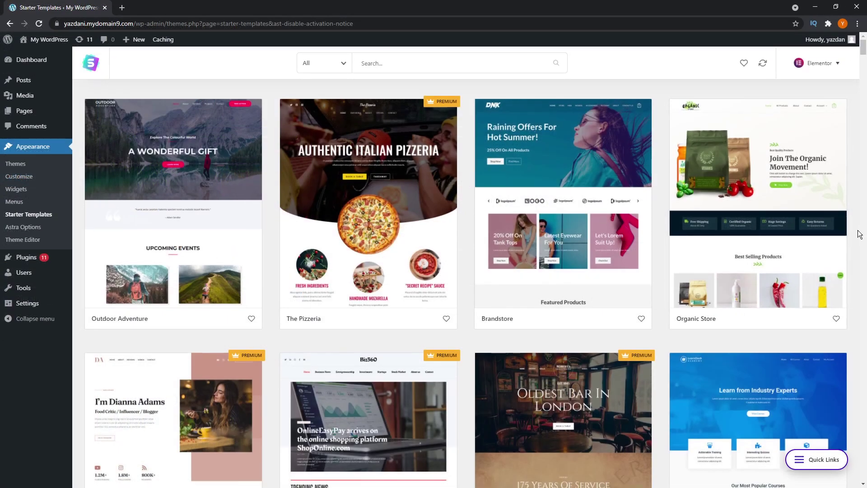
scroll(859, 234, "down", 5)
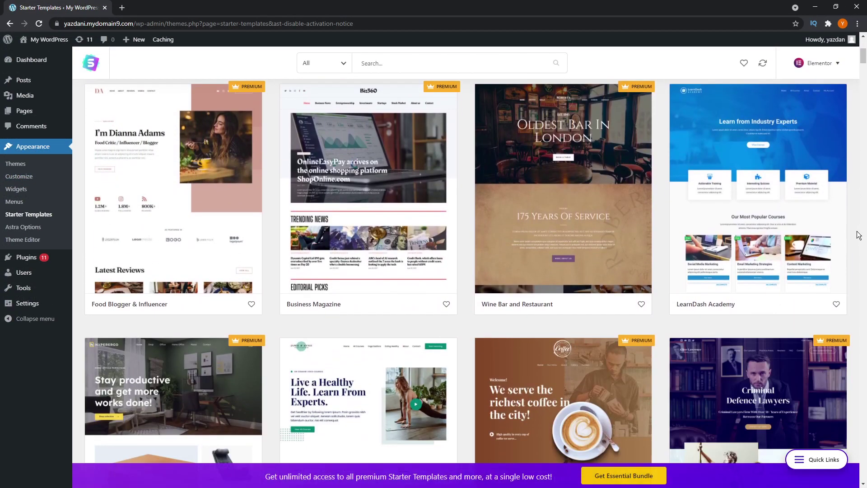
scroll(859, 234, "down", 6)
scroll(859, 234, "down", 7)
scroll(845, 236, "down", 2)
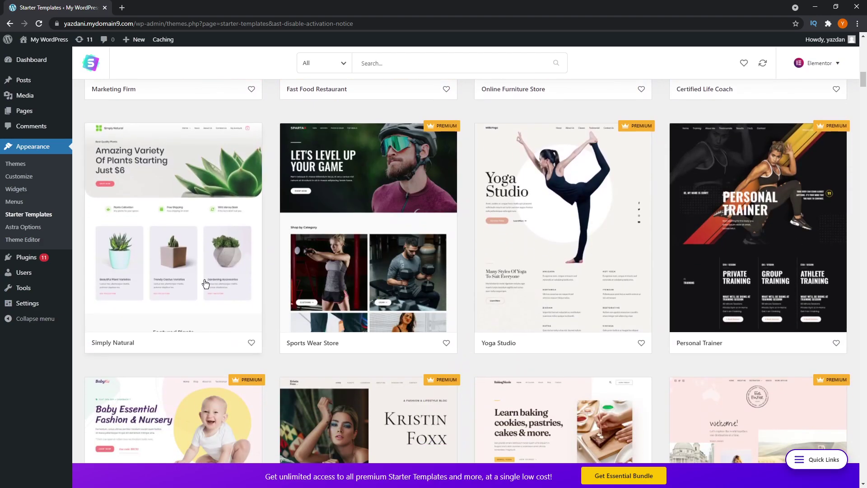
- Import the complete Simply Natural site, skipping the extra step, and view the result
left_click(204, 282)
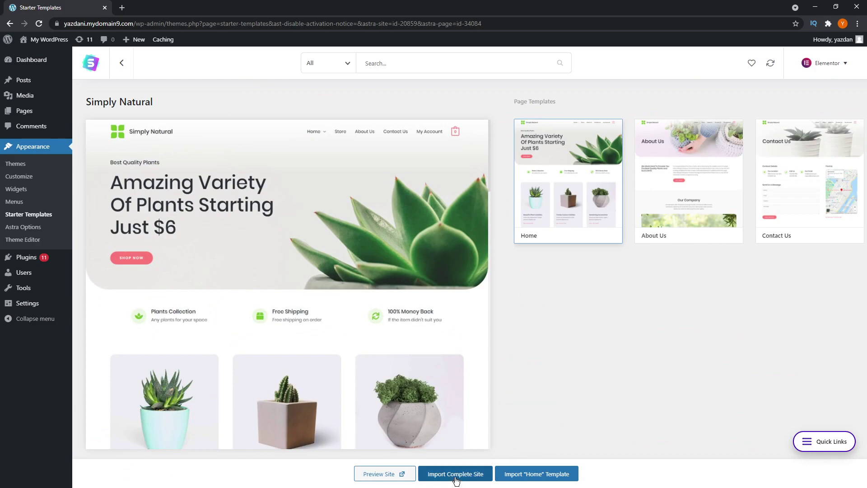
left_click(456, 480)
left_click(429, 313)
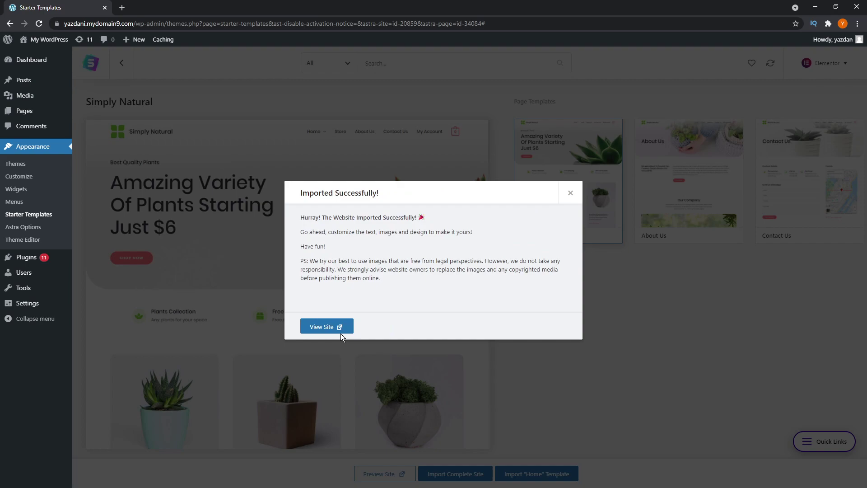
left_click(340, 333)
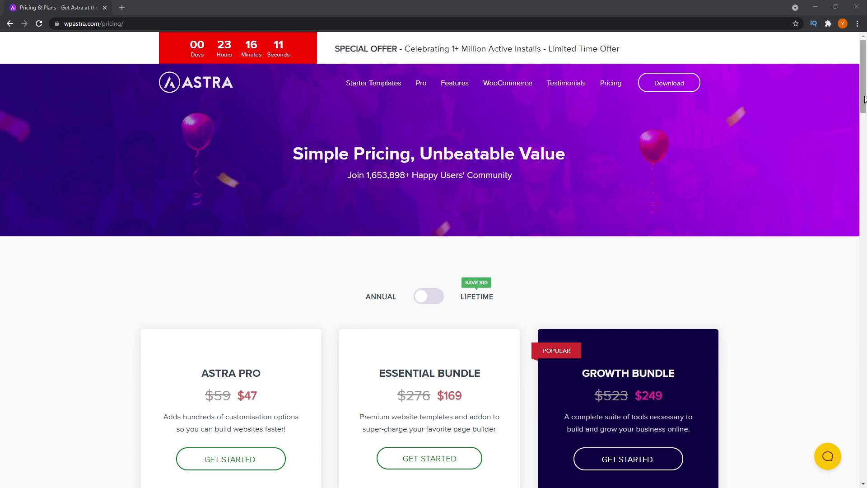
- Scroll the Astra pricing page listing Astra Pro, Essential Bundle and Growth Bundle plans
left_click_drag(864, 99, 864, 116)
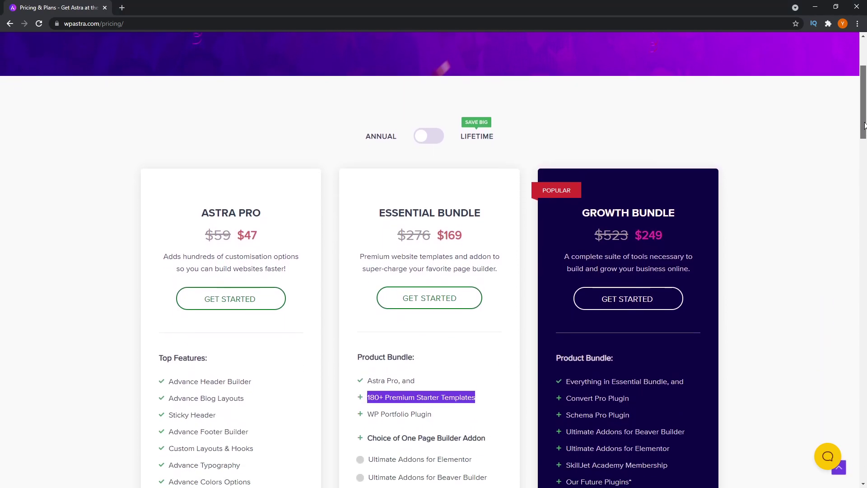
left_click_drag(865, 125, 865, 127)
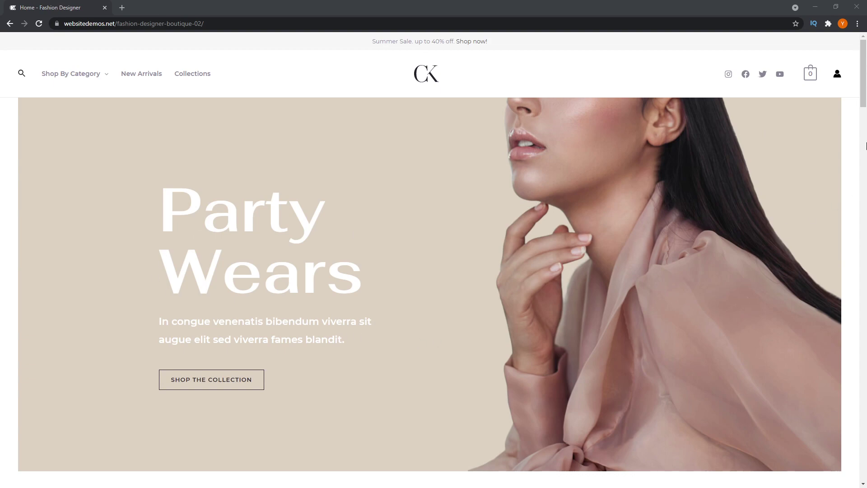
left_click_drag(865, 110, 866, 171)
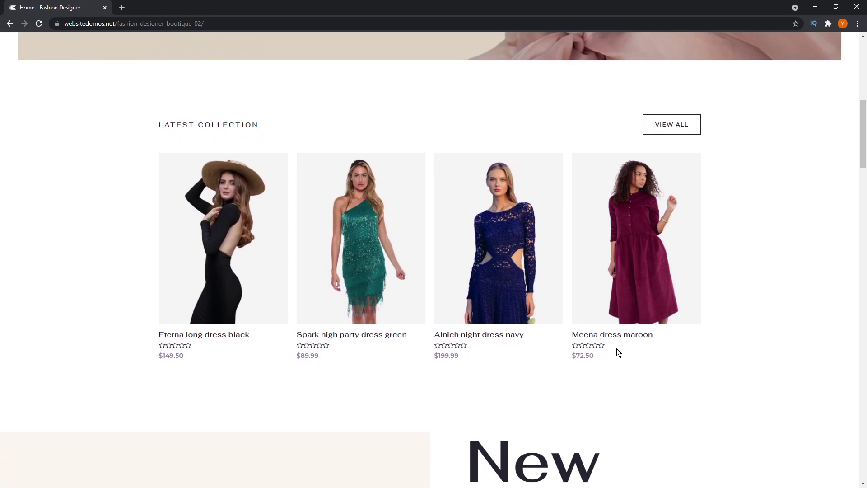
left_click(243, 244)
left_click_drag(865, 122, 682, 156)
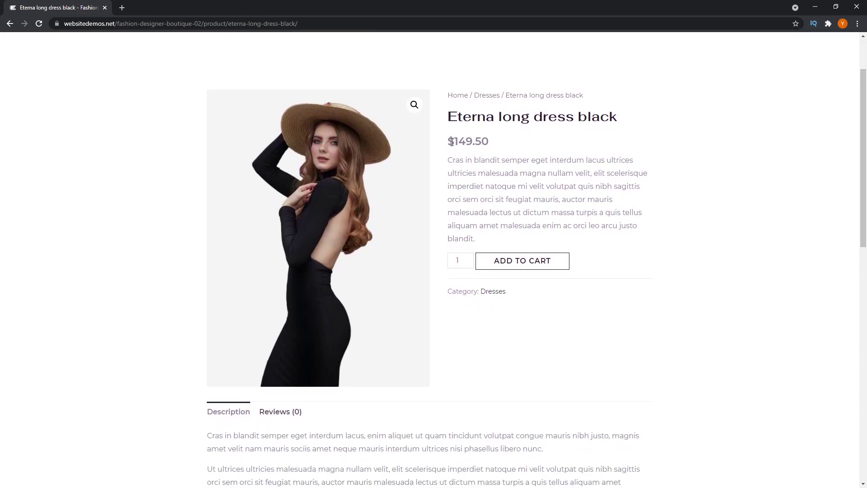
scroll(388, 226, "down", 4)
left_click(288, 232)
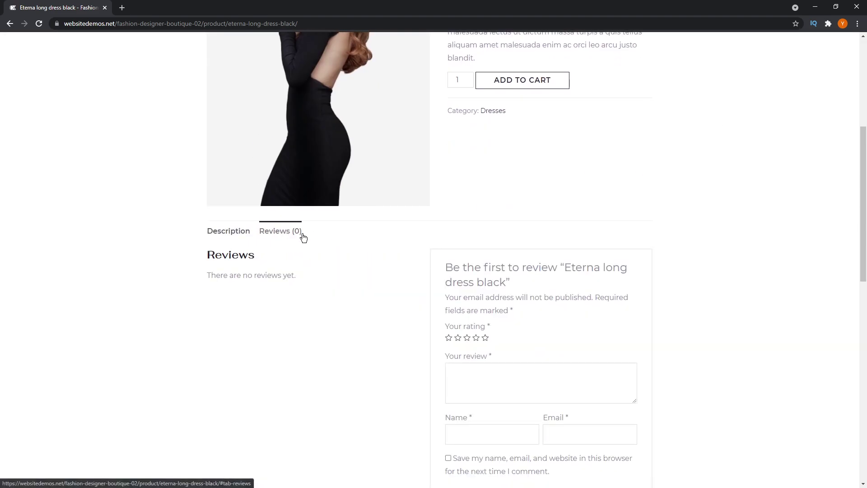
scroll(734, 262, "down", 2)
scroll(734, 262, "down", 4)
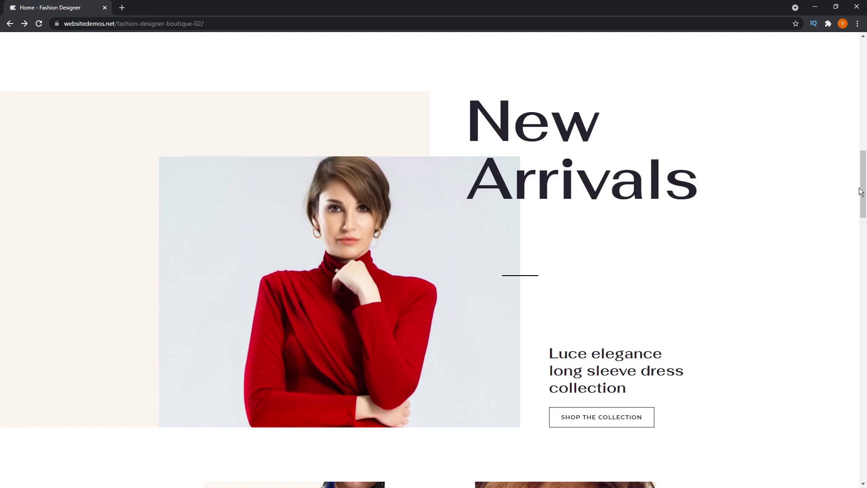
- Scroll down through the Fashion Designer demo's home page
left_click_drag(860, 192, 863, 251)
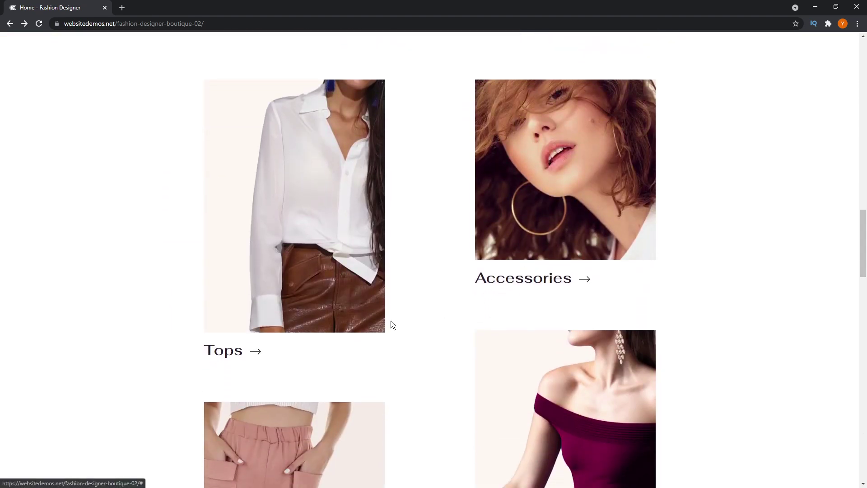
scroll(401, 348, "down", 3)
scroll(481, 354, "down", 2)
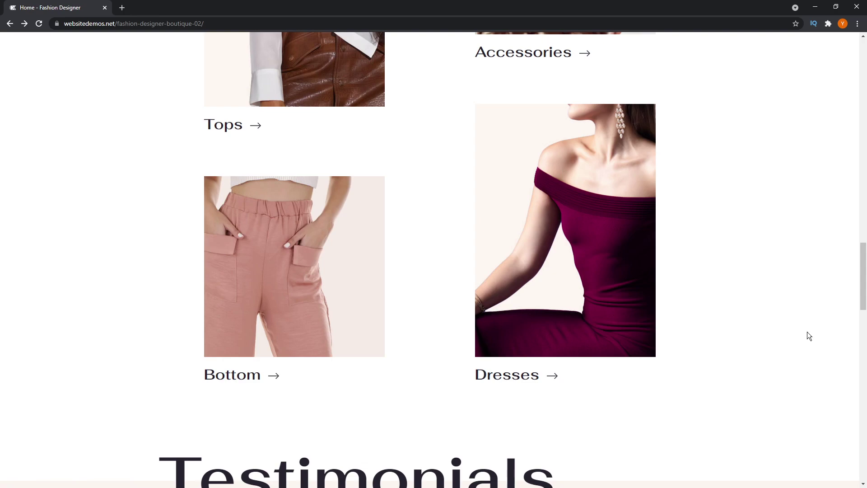
scroll(806, 331, "down", 5)
scroll(795, 342, "down", 2)
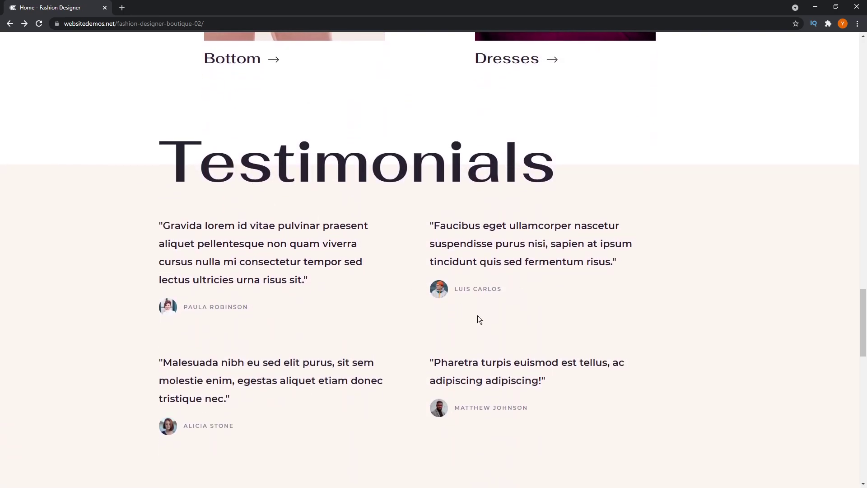
scroll(487, 321, "down", 1)
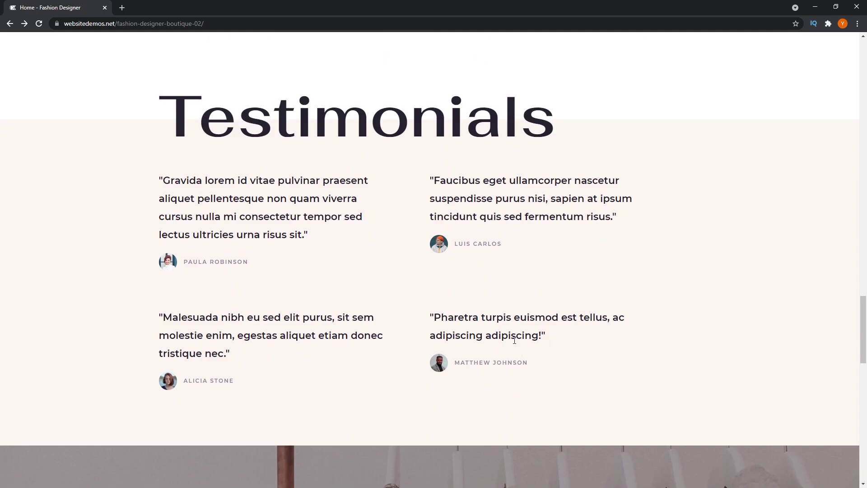
scroll(514, 339, "down", 7)
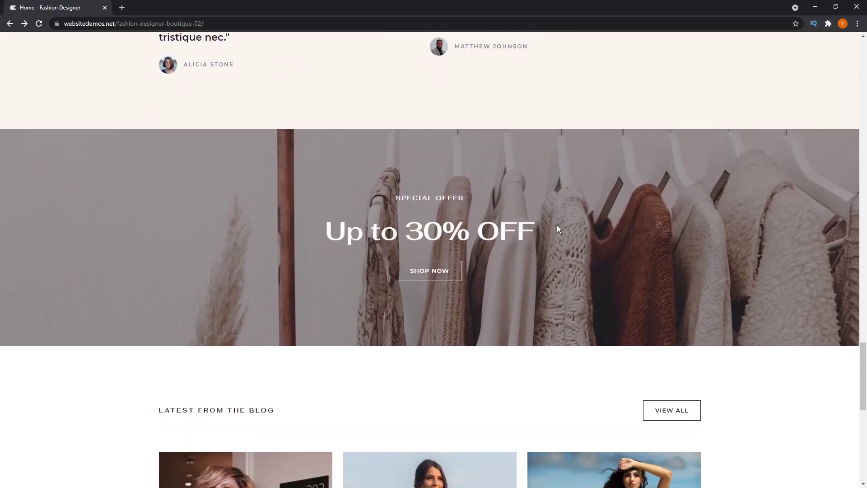
scroll(557, 229, "down", 7)
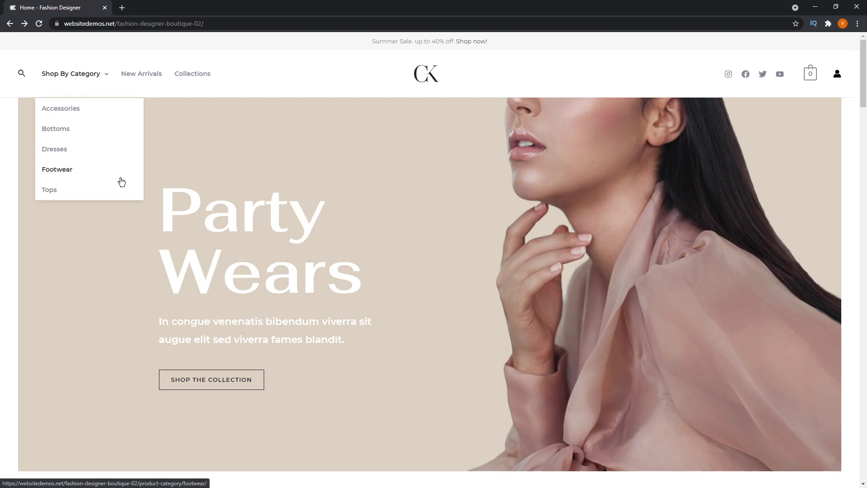
- Browse the New Arrivals page, then go to the Collections page
left_click(152, 75)
scroll(154, 119, "down", 6)
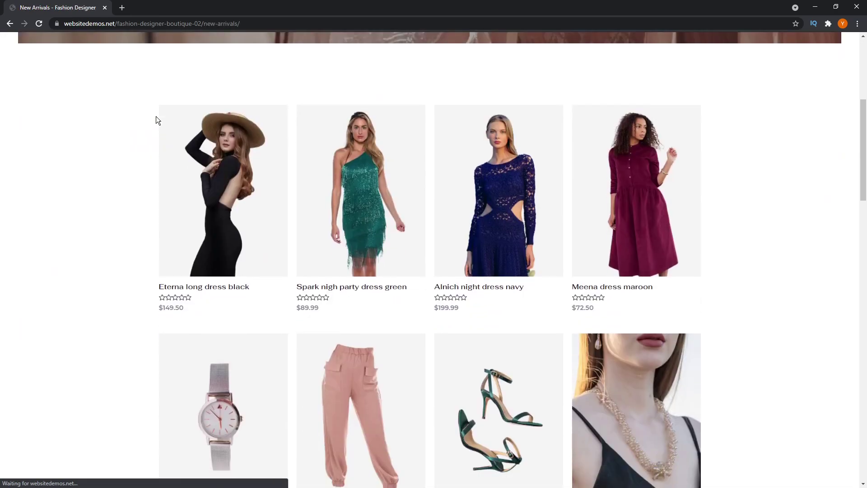
scroll(153, 121, "down", 5)
scroll(154, 121, "up", 11)
left_click(192, 76)
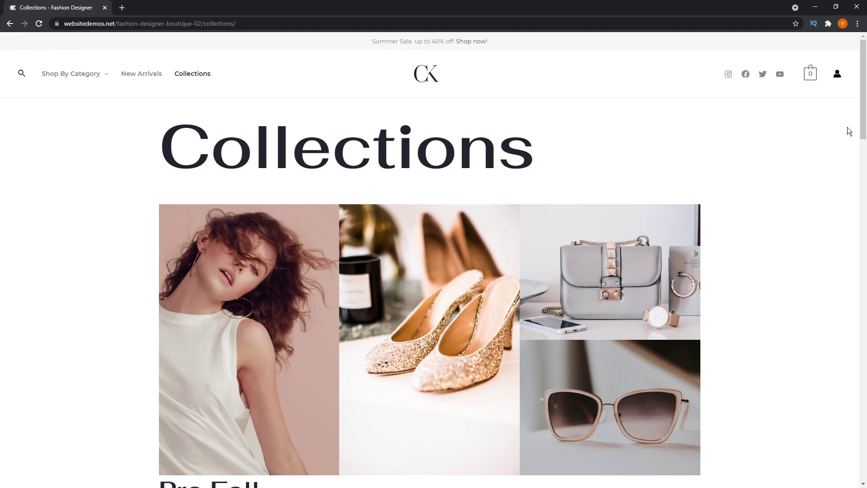
- Scroll the Collections page through Pre Fall and Resort 2021 down to the footer
scroll(848, 131, "down", 2)
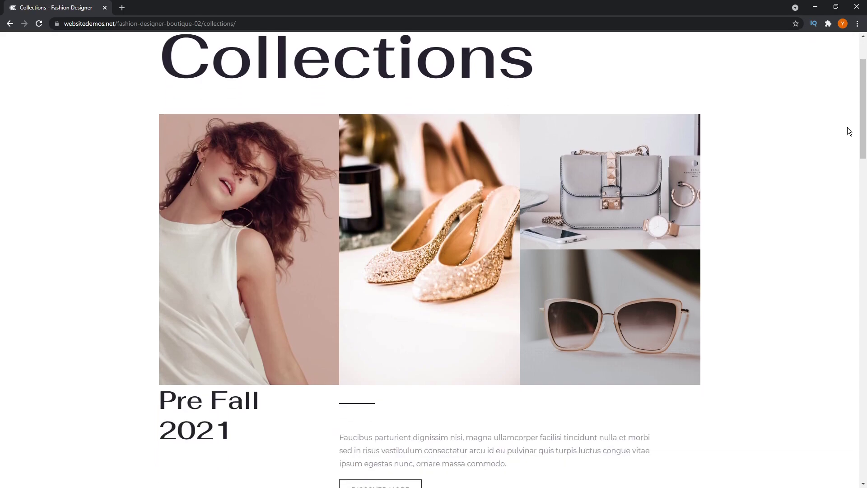
scroll(848, 130, "down", 5)
scroll(848, 130, "down", 5)
scroll(848, 131, "down", 1)
scroll(848, 131, "down", 3)
scroll(848, 130, "down", 5)
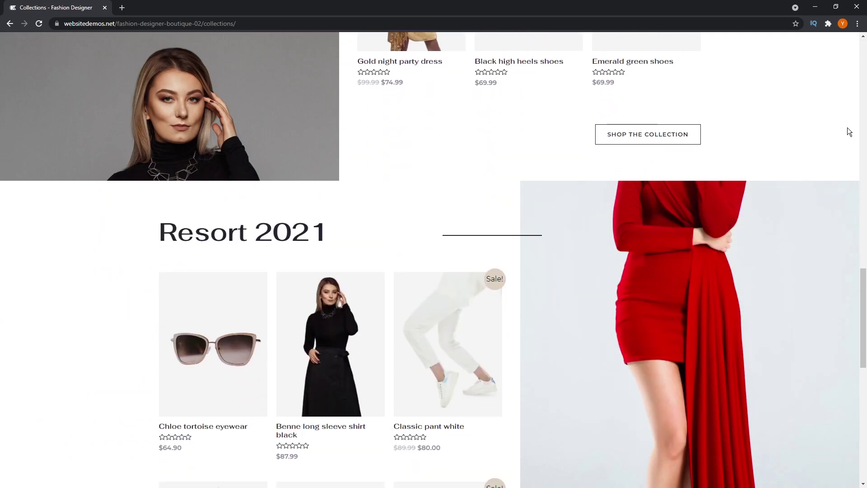
scroll(848, 131, "down", 5)
scroll(848, 130, "down", 5)
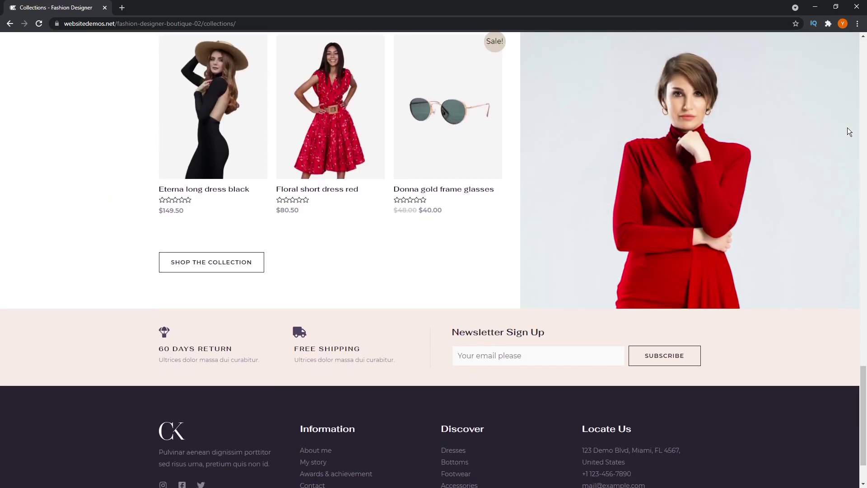
scroll(848, 130, "down", 2)
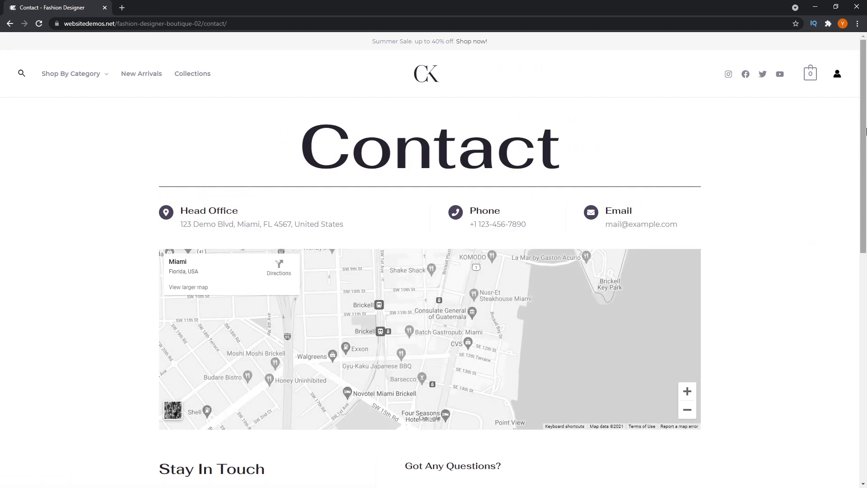
- Scroll down through the Fashion Designer About page
scroll(865, 145, "down", 2)
scroll(865, 153, "down", 2)
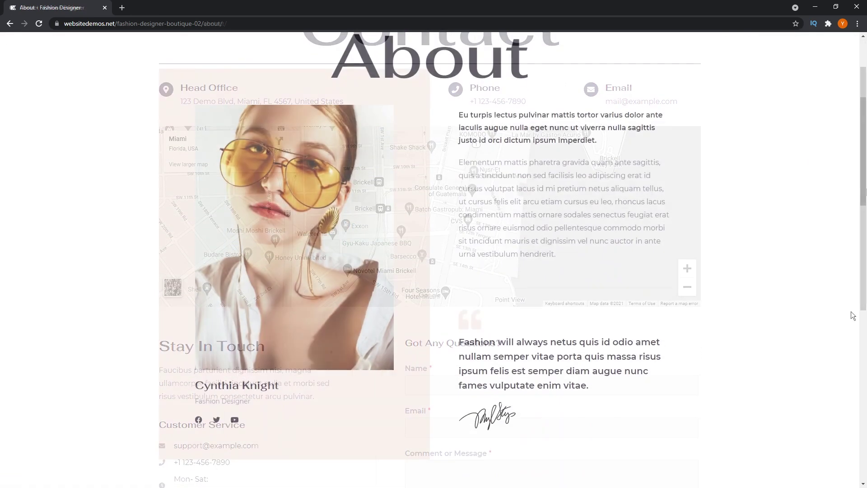
scroll(852, 314, "down", 2)
scroll(600, 326, "down", 3)
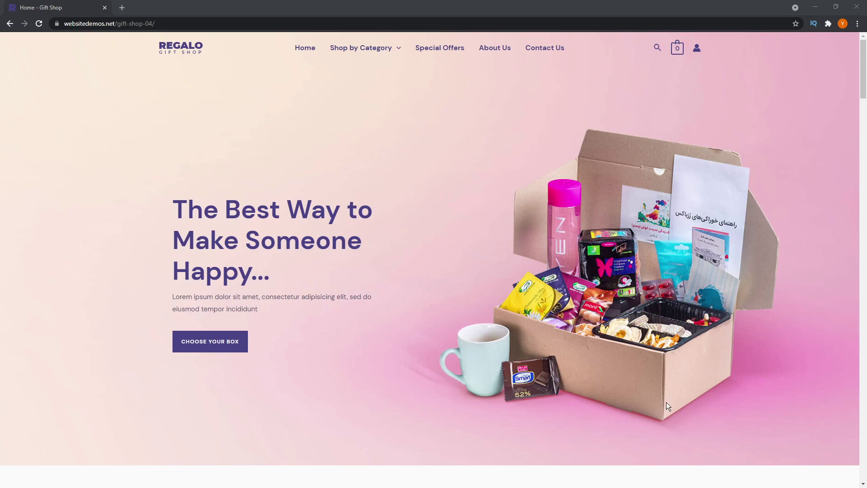
- Scroll the Regalo Gift Shop home page past New Arrivals and Today's Deal
scroll(736, 295, "down", 2)
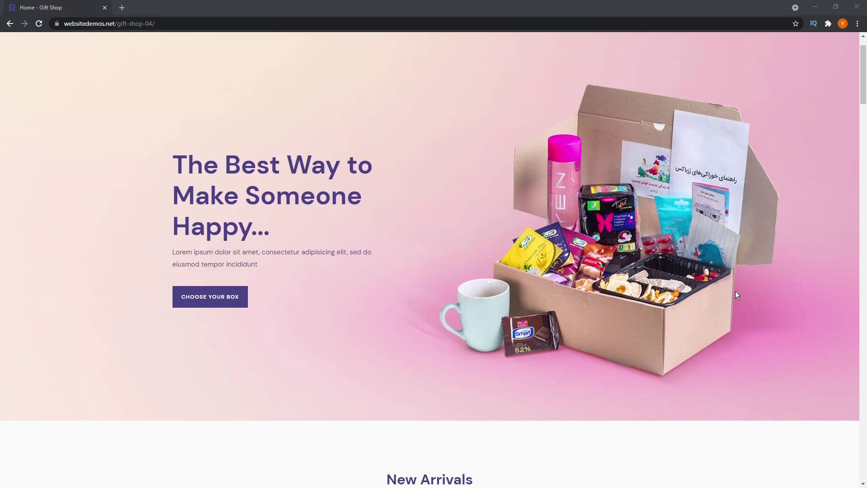
scroll(736, 295, "down", 6)
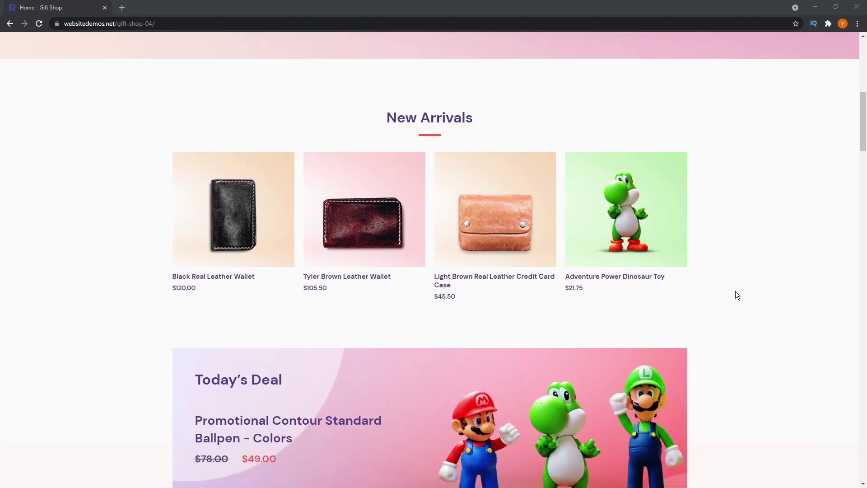
scroll(301, 269, "down", 2)
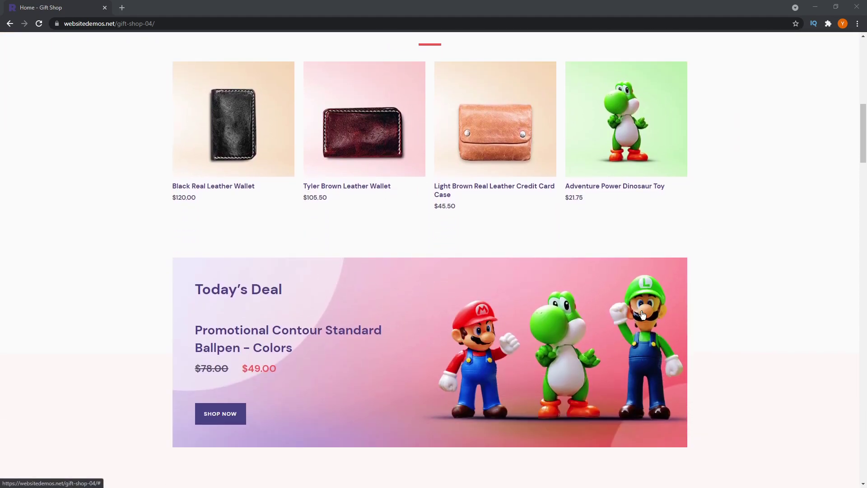
scroll(642, 315, "down", 1)
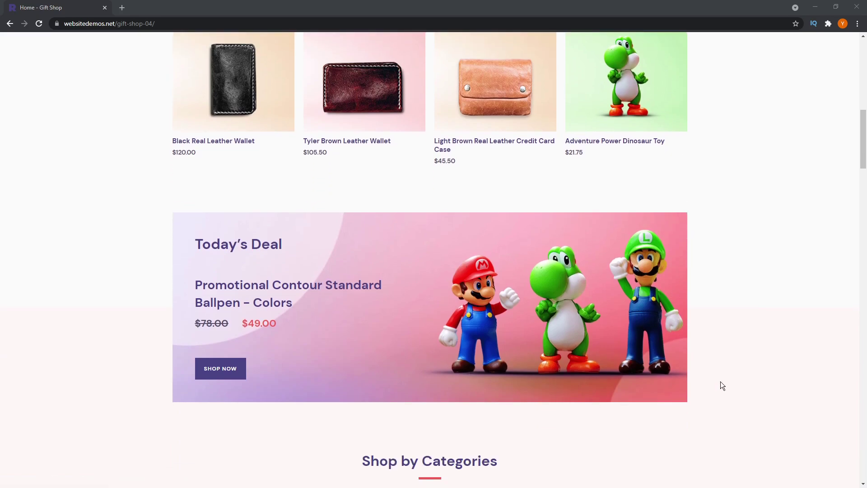
- View the Black Real Leather Wallet product page, then go back and scroll to Shop by Categories
left_click(278, 88)
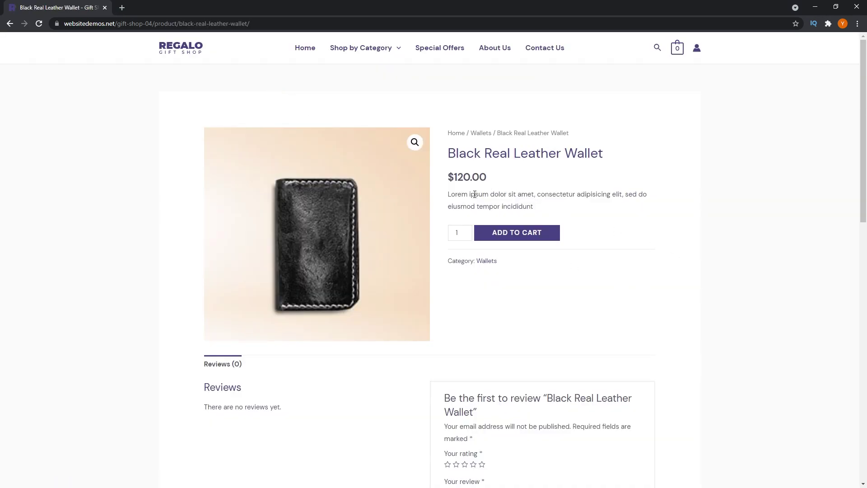
scroll(426, 316, "down", 3)
scroll(246, 208, "down", 1)
key("alt+Left")
scroll(766, 264, "down", 1)
scroll(760, 253, "down", 1)
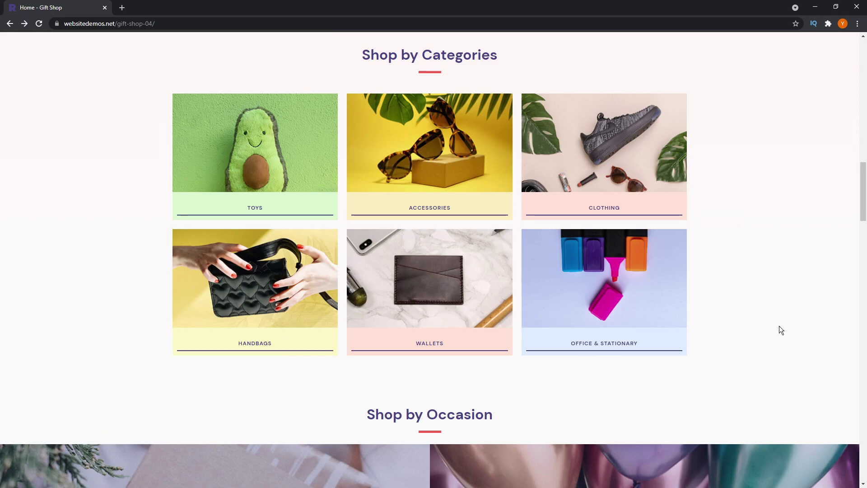
scroll(693, 271, "down", 7)
scroll(690, 267, "down", 1)
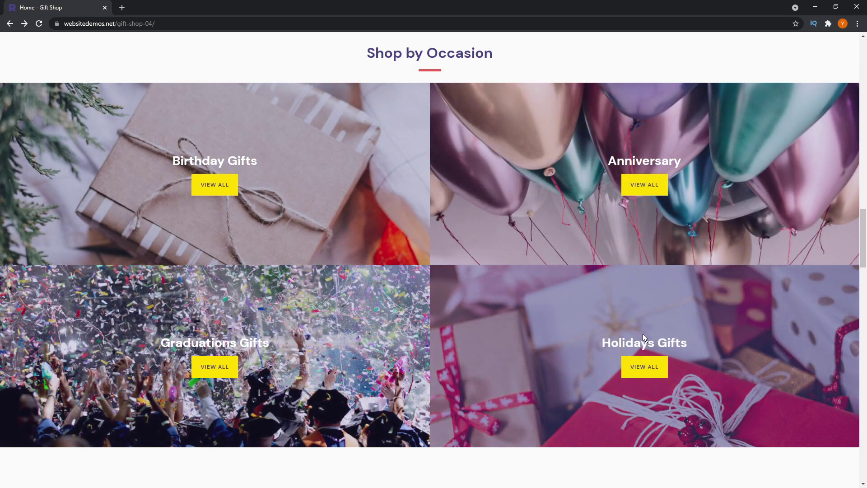
scroll(643, 334, "down", 5)
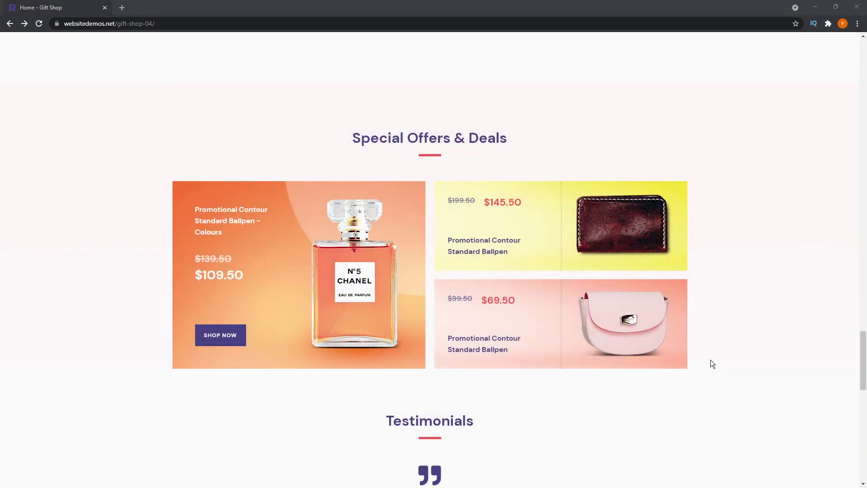
scroll(713, 359, "down", 6)
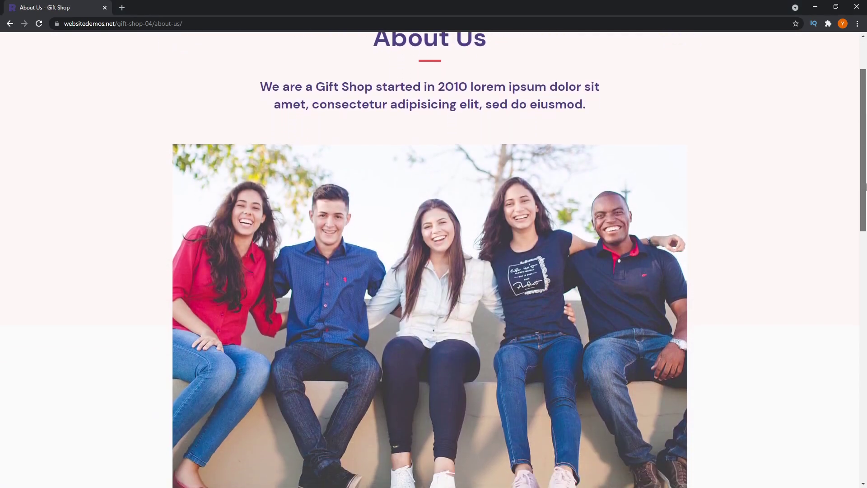
- Scroll down through the Regalo Gift Shop About Us page
scroll(866, 187, "down", 1)
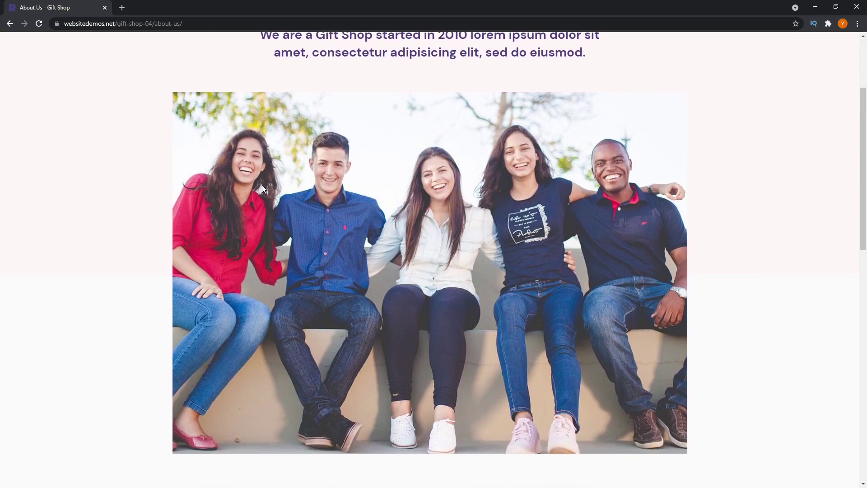
scroll(863, 253, "down", 6)
scroll(865, 323, "down", 2)
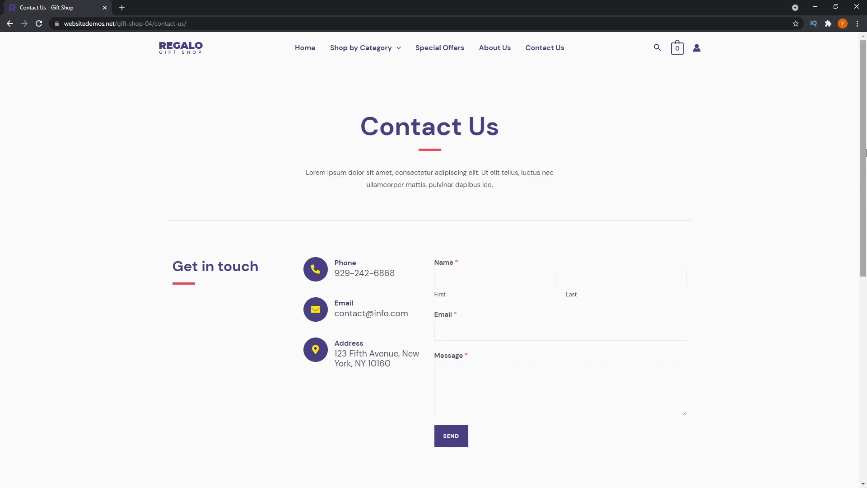
- Scroll the Gift Shop Contact Us page down past the map and back up
left_click_drag(865, 152, 847, 287)
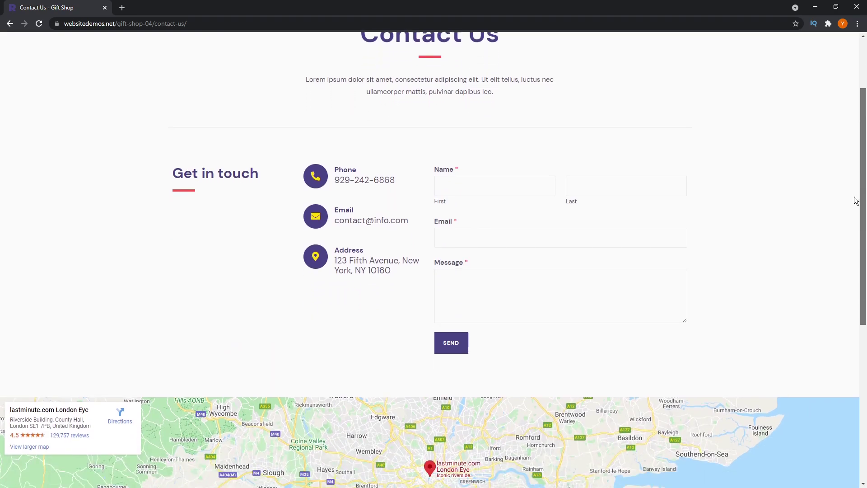
scroll(847, 289, "down", 1)
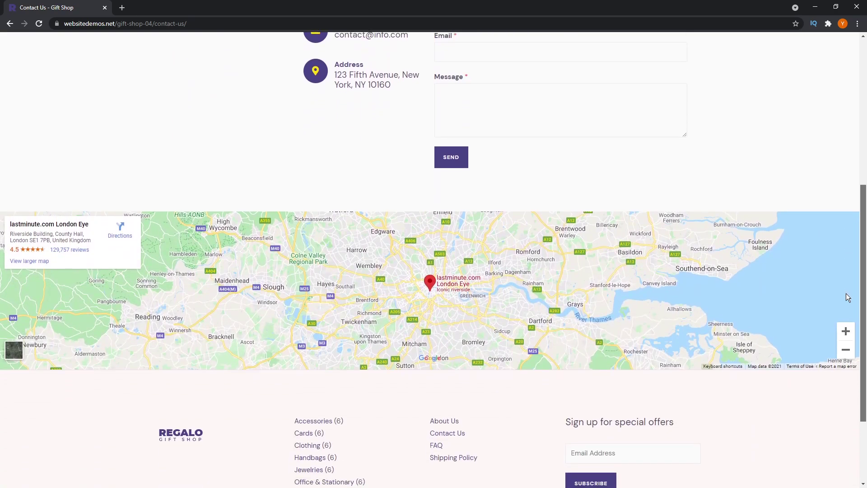
scroll(847, 289, "up", 1)
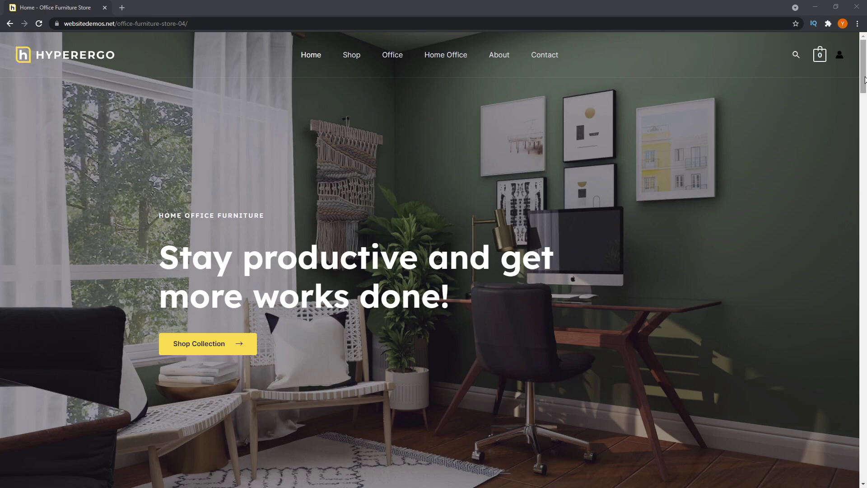
- Scroll the Hyperergo home page past the category cards to New Arrivals and shipping perks
scroll(774, 130, "down", 8)
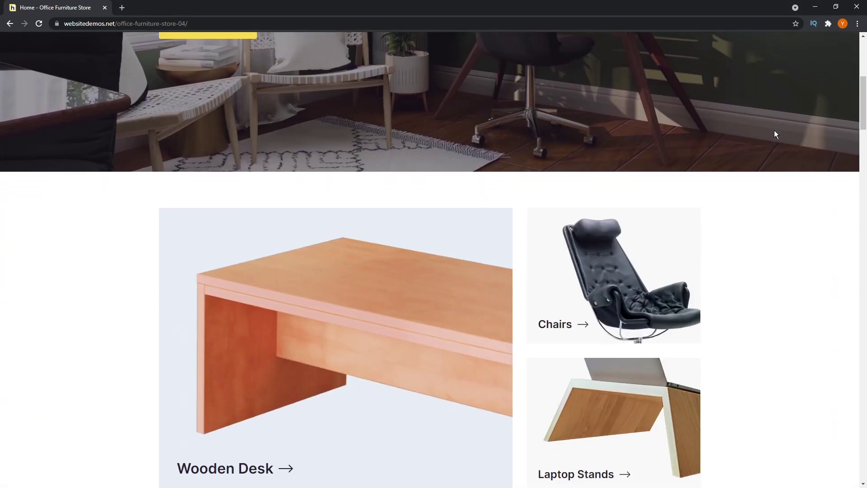
scroll(775, 134, "down", 2)
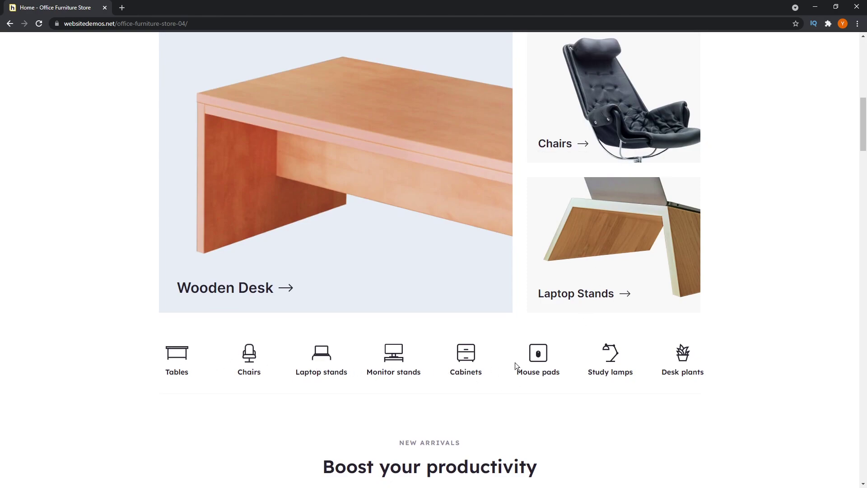
scroll(710, 400, "down", 3)
scroll(749, 392, "down", 5)
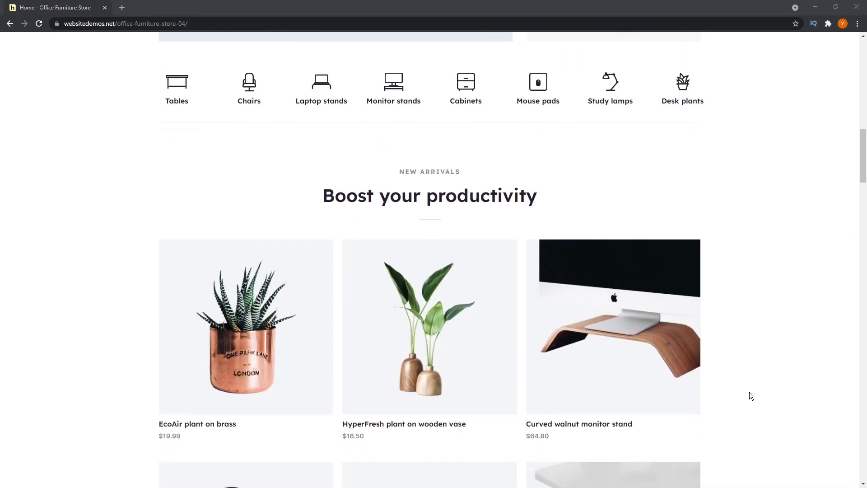
scroll(749, 391, "down", 1)
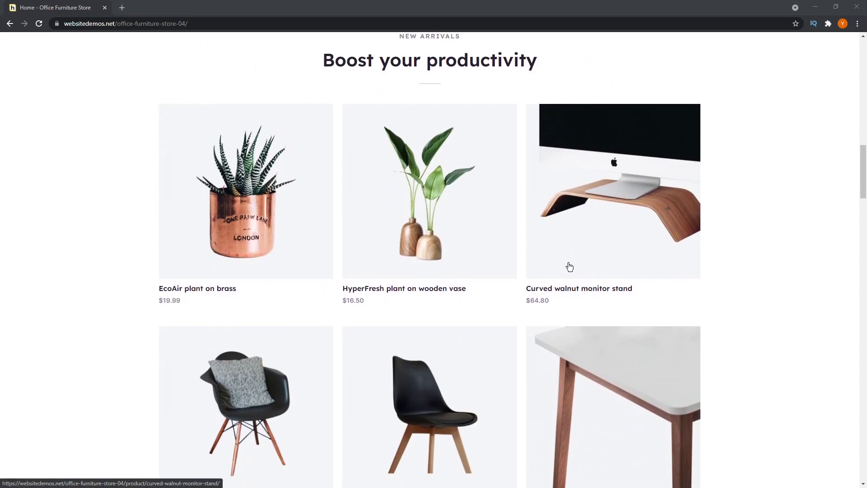
scroll(567, 266, "up", 1)
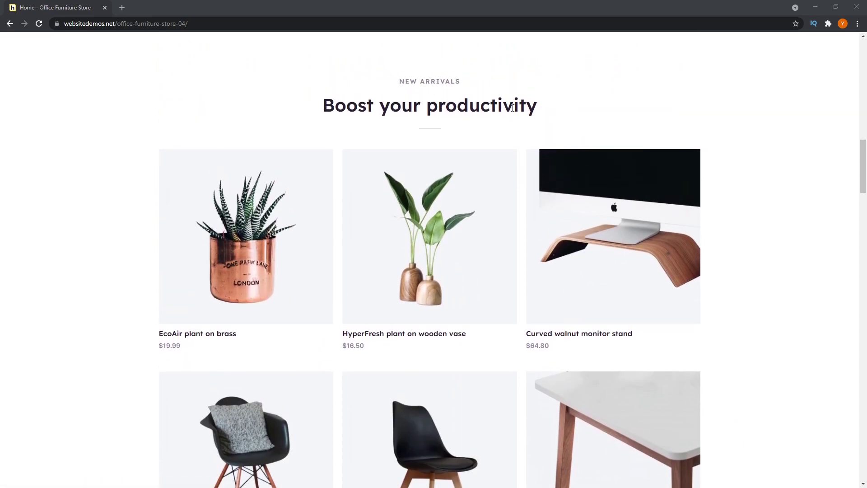
scroll(779, 210, "down", 1)
scroll(779, 217, "down", 1)
scroll(718, 207, "down", 6)
scroll(188, 255, "down", 1)
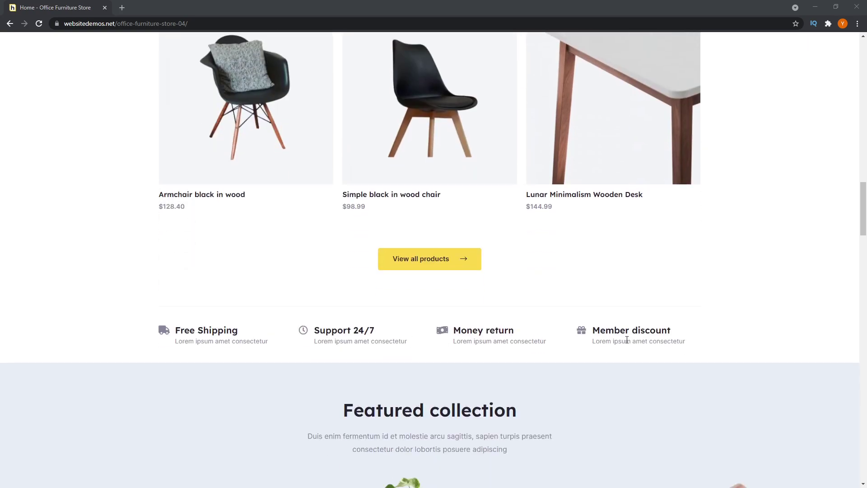
- Scroll through the Featured collection, Neo Futura and Rustic banners down to Keep inspired
scroll(728, 289, "down", 7)
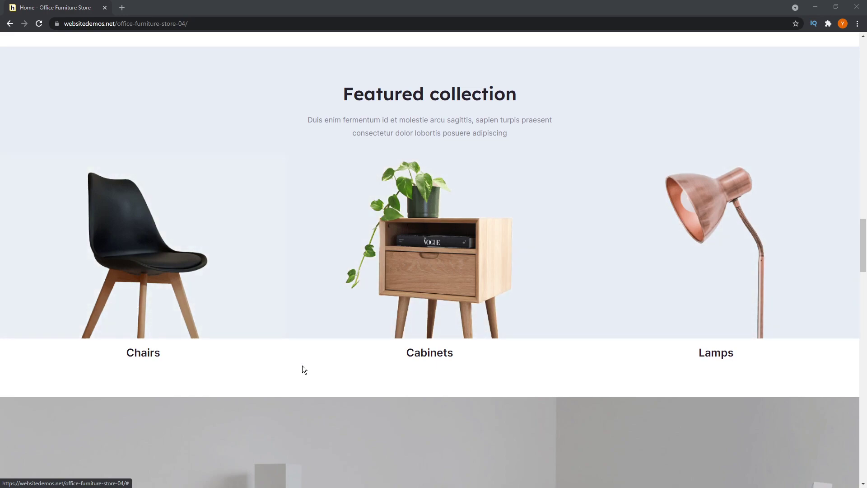
scroll(302, 366, "down", 4)
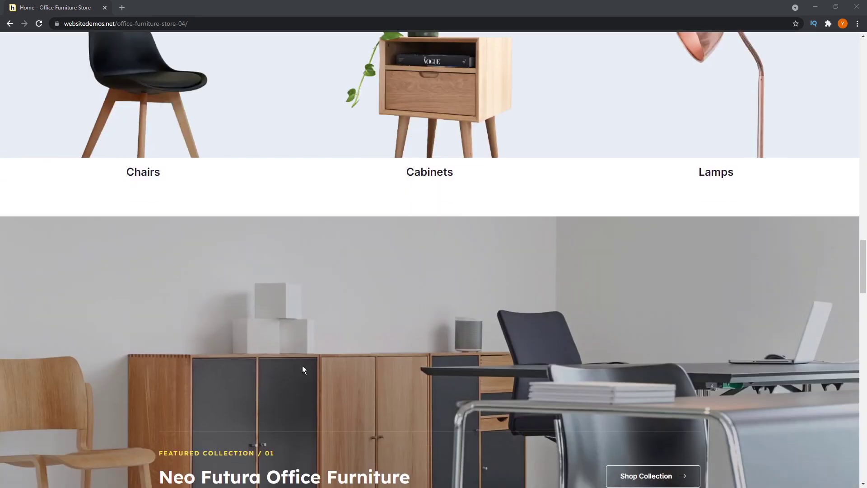
scroll(302, 366, "down", 3)
scroll(302, 367, "down", 1)
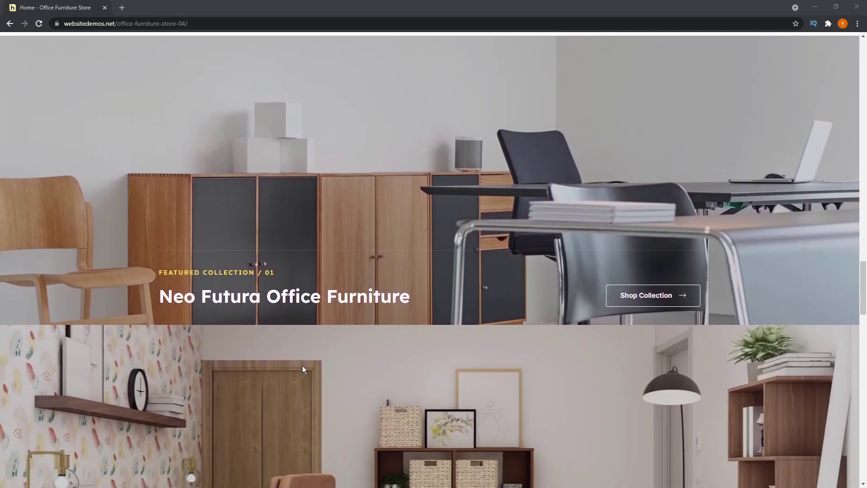
scroll(302, 365, "down", 3)
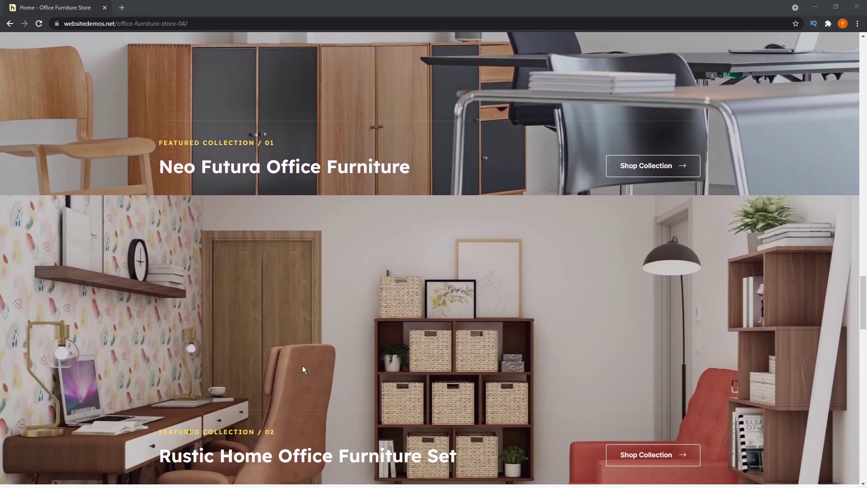
scroll(302, 366, "up", 1)
scroll(689, 243, "down", 6)
scroll(695, 244, "down", 2)
scroll(754, 256, "down", 1)
scroll(754, 255, "down", 1)
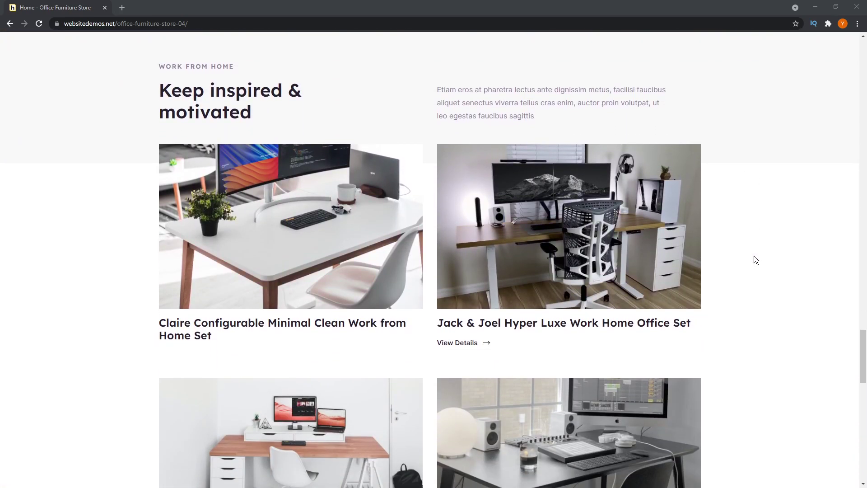
scroll(754, 256, "down", 1)
scroll(752, 256, "up", 1)
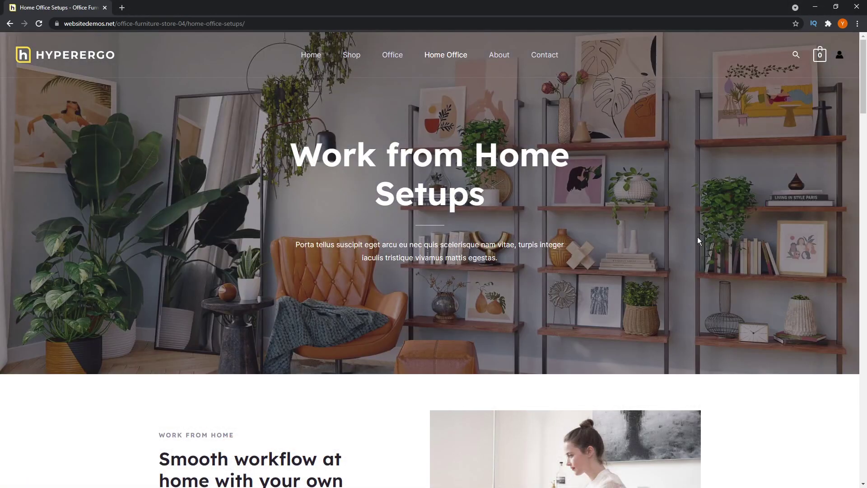
- Scroll the Home Office Setups page past the Jordan HyperErgo setup and New releases to WFH Setups 02 and 03
scroll(702, 234, "down", 4)
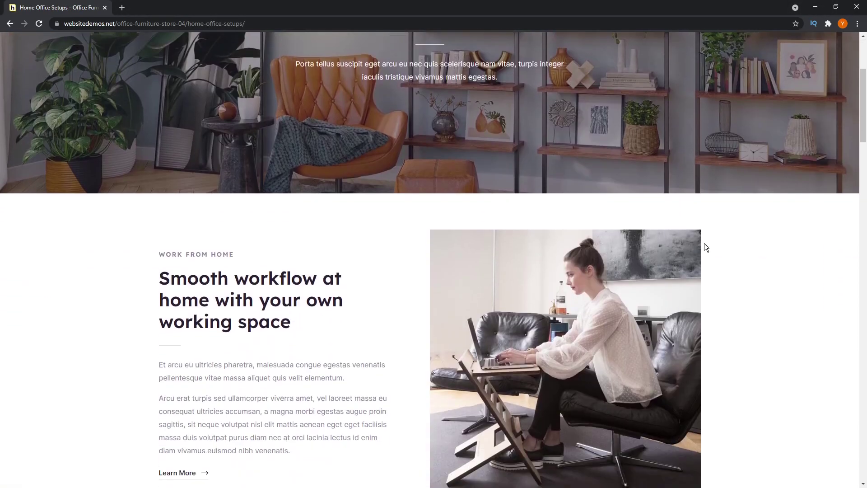
scroll(732, 247, "down", 2)
scroll(808, 252, "up", 1)
scroll(788, 253, "up", 5)
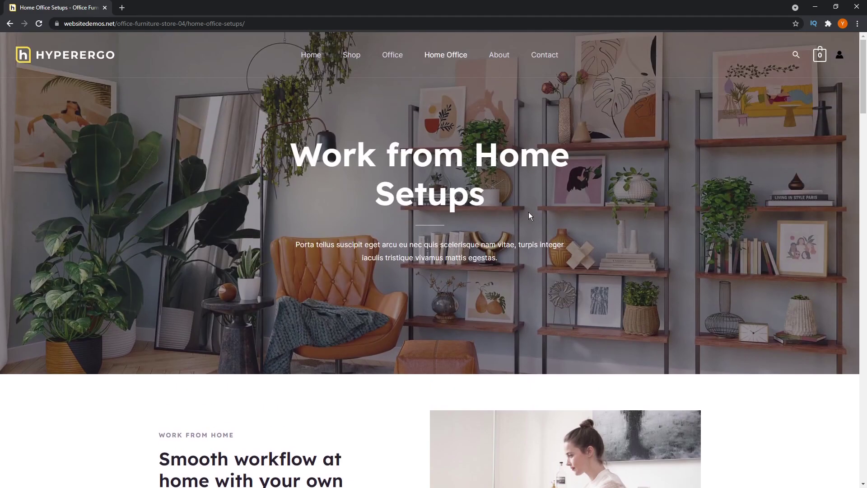
scroll(780, 292, "down", 3)
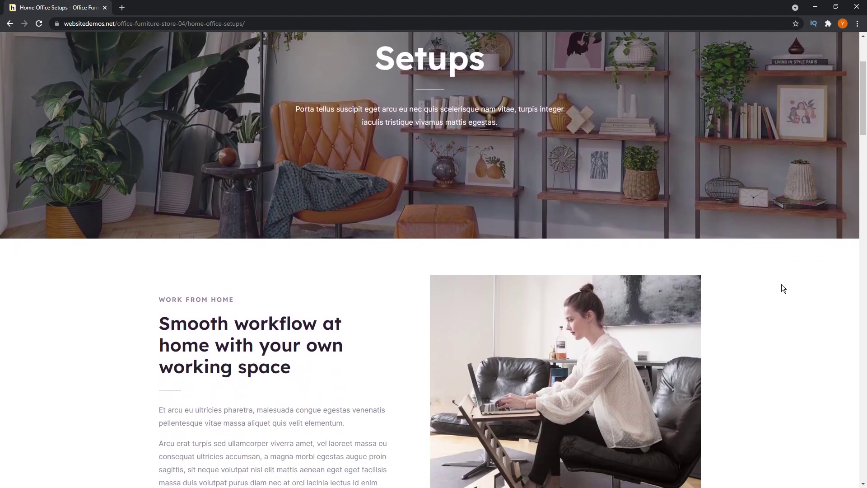
scroll(782, 284, "down", 4)
scroll(781, 283, "down", 3)
scroll(781, 282, "down", 3)
scroll(782, 283, "down", 1)
scroll(783, 287, "down", 2)
scroll(783, 287, "down", 3)
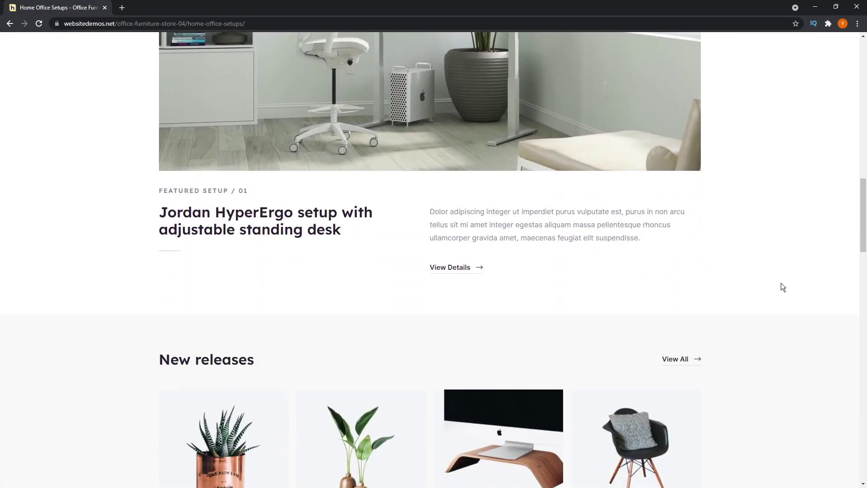
scroll(782, 288, "down", 1)
scroll(783, 287, "down", 3)
scroll(783, 287, "down", 4)
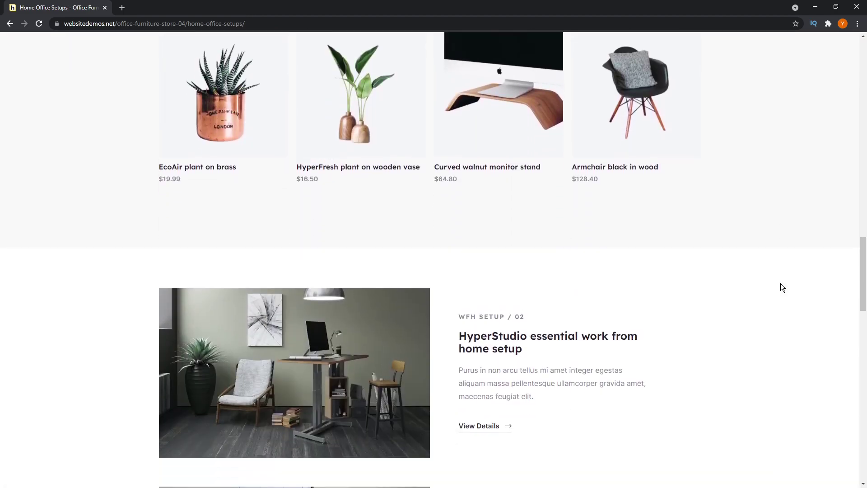
scroll(782, 288, "down", 4)
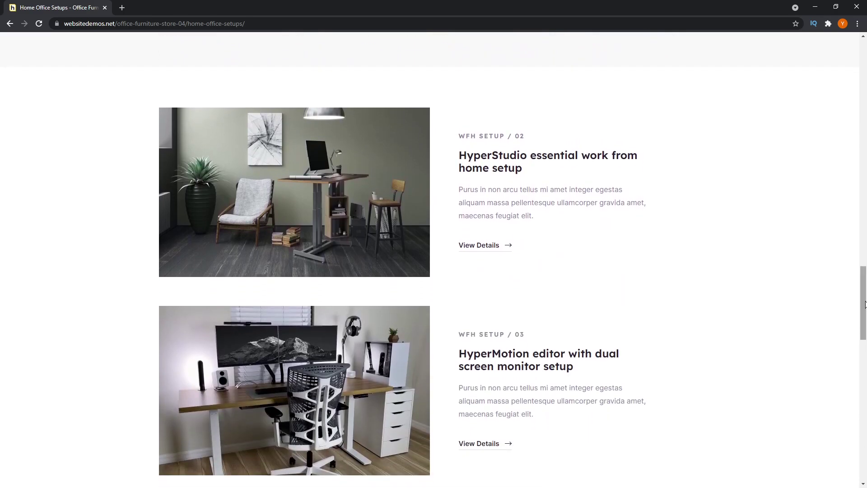
scroll(677, 280, "up", 8)
scroll(538, 270, "up", 4)
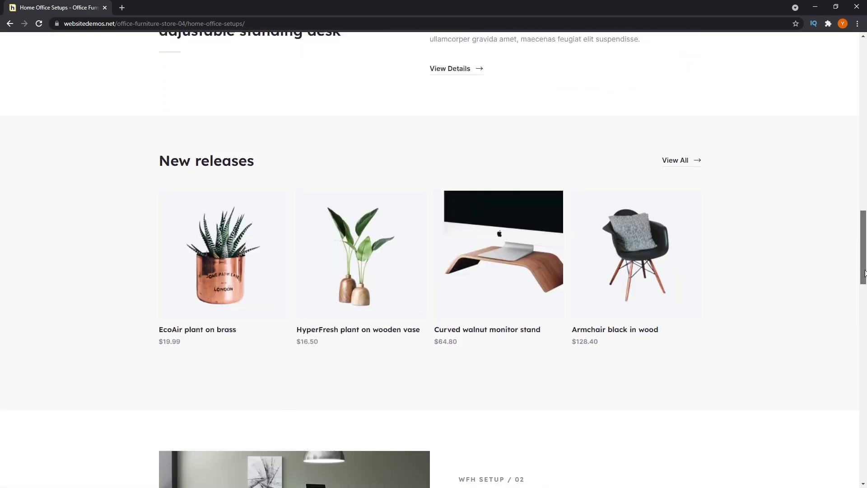
left_click_drag(864, 205, 865, 312)
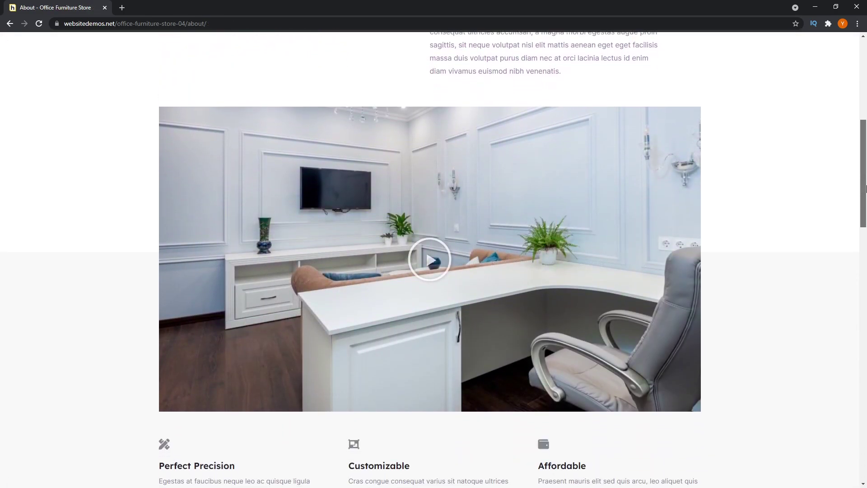
- Scroll the About page to its photo gallery and the Contact page to Get in touch
left_click_drag(864, 189, 859, 336)
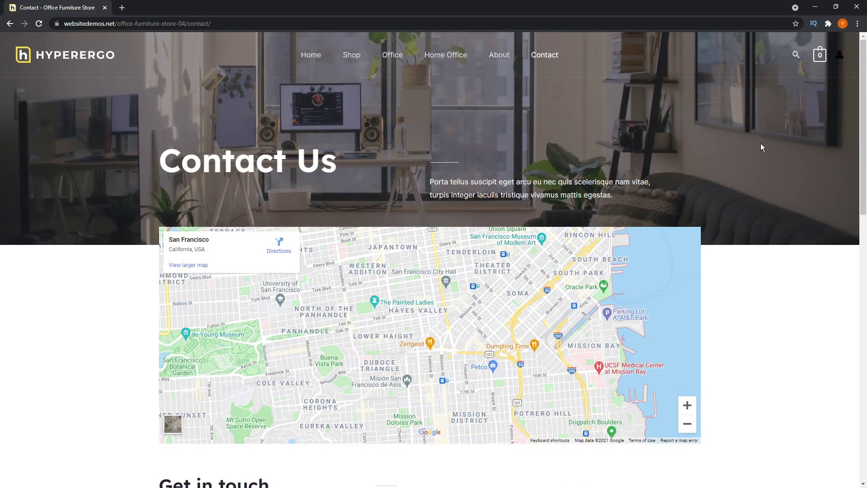
scroll(761, 143, "down", 3)
scroll(762, 170, "down", 3)
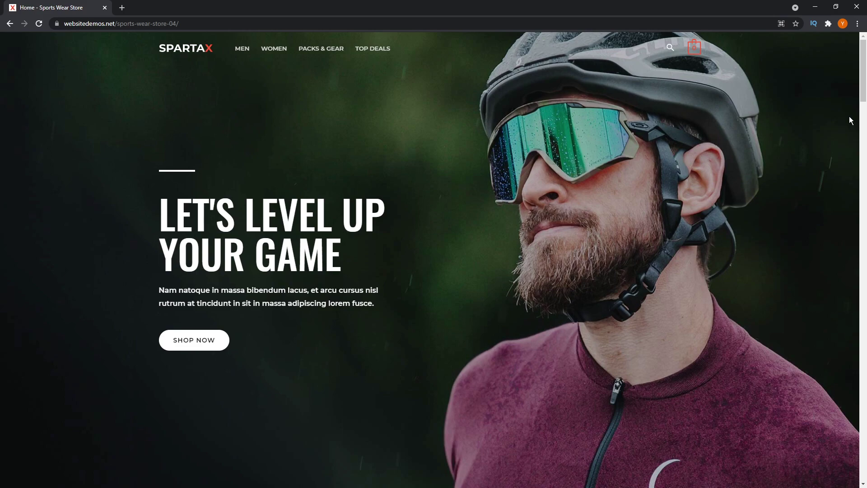
- Scroll the SpartaX home page past the hero and Shop by Category tiles to Trending Sports Wear For
scroll(849, 116, "down", 3)
scroll(849, 118, "down", 5)
scroll(849, 118, "down", 3)
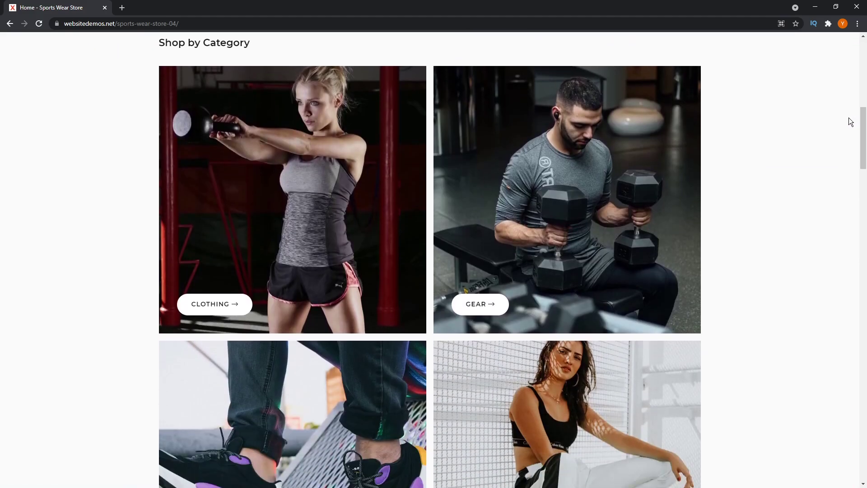
scroll(743, 200, "down", 2)
scroll(744, 199, "down", 2)
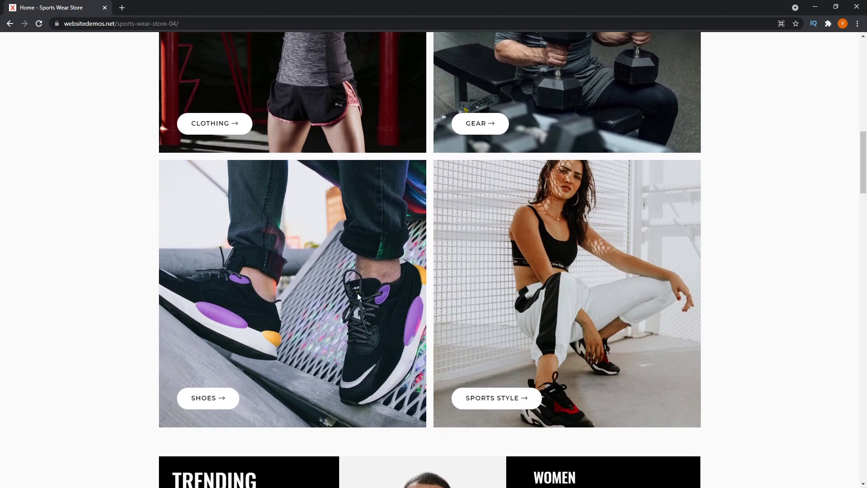
scroll(355, 263, "up", 5)
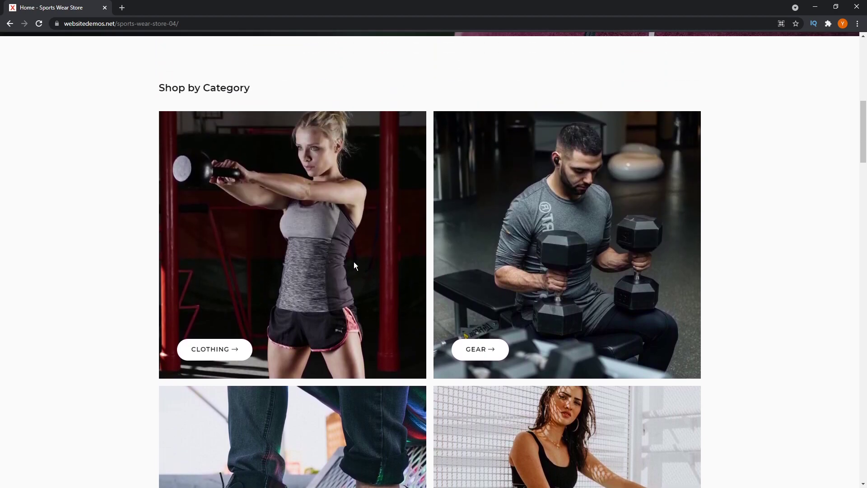
scroll(667, 211, "down", 2)
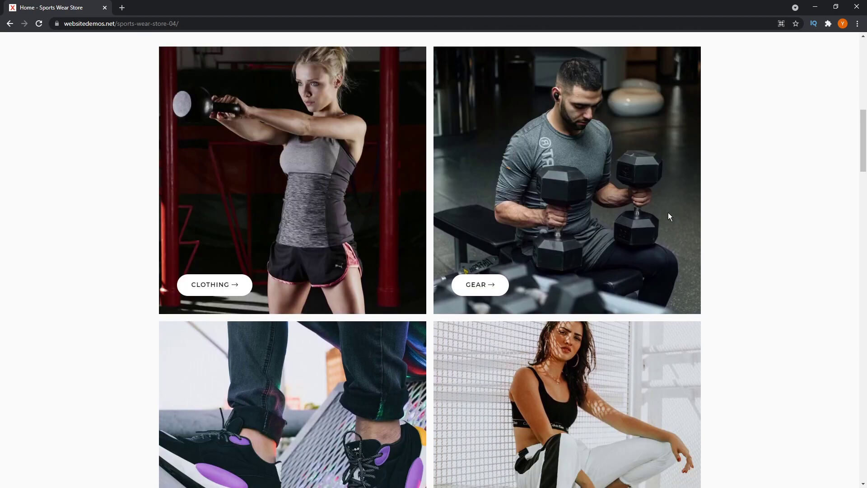
scroll(668, 212, "down", 7)
scroll(696, 223, "down", 3)
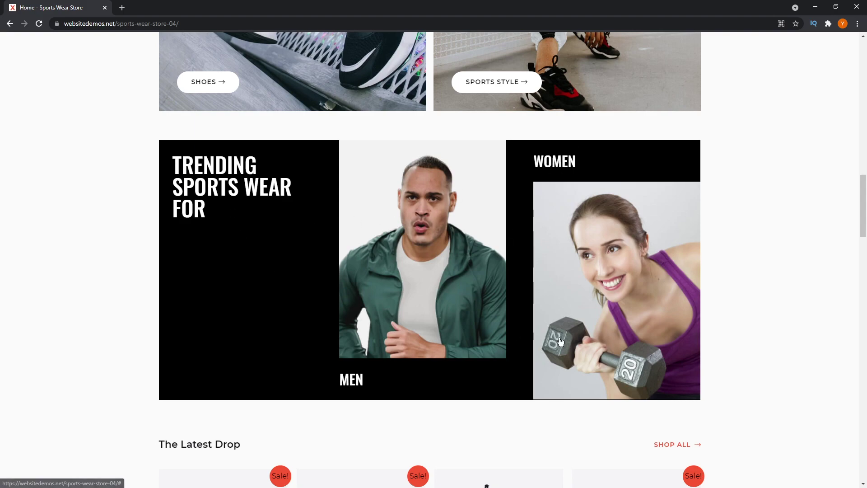
- Scroll through The Latest Drop and the Fitness, Street and Adventure Ready banners to Explore Collection
scroll(469, 324, "up", 3)
scroll(469, 324, "up", 8)
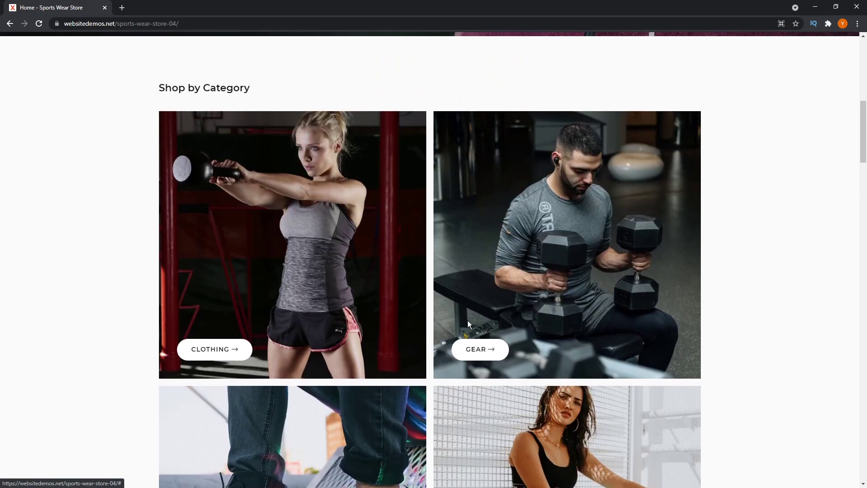
scroll(467, 323, "down", 9)
scroll(464, 325, "down", 3)
scroll(462, 325, "down", 6)
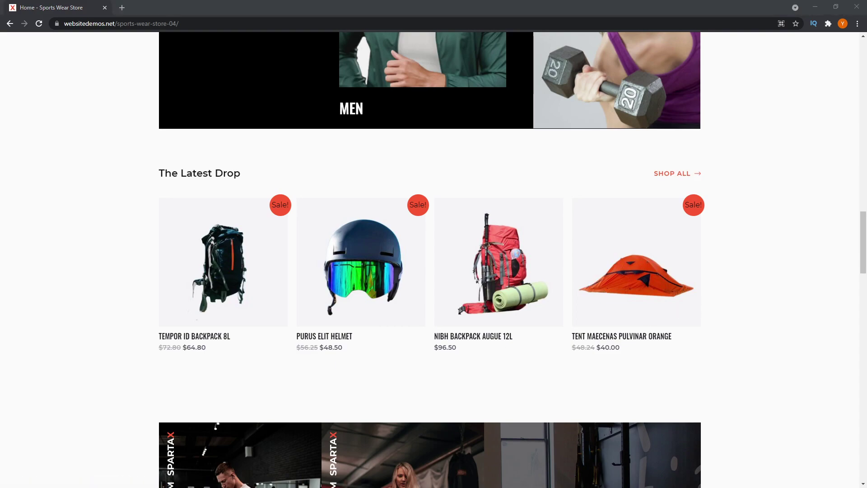
scroll(749, 283, "down", 6)
scroll(749, 283, "down", 1)
scroll(749, 283, "down", 1)
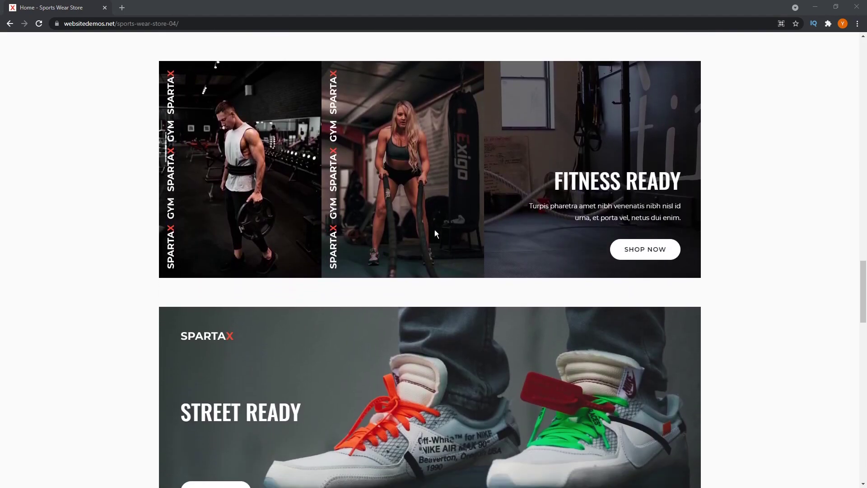
scroll(623, 242, "down", 2)
scroll(625, 243, "down", 2)
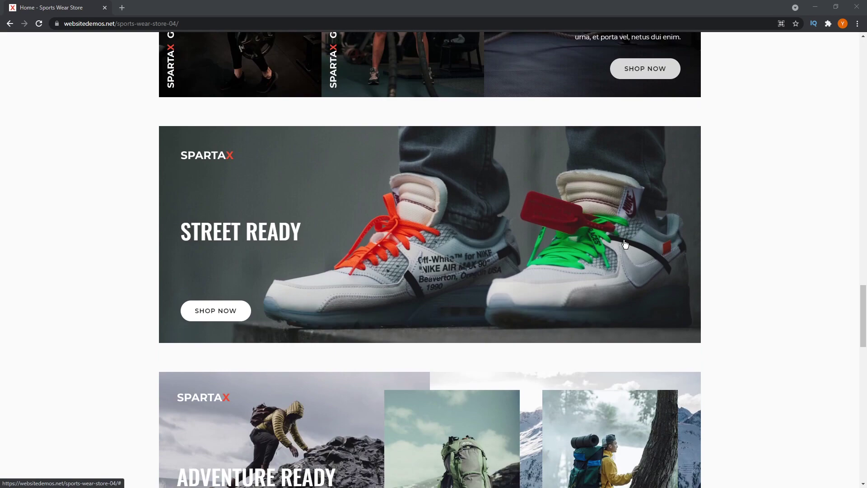
scroll(625, 244, "down", 4)
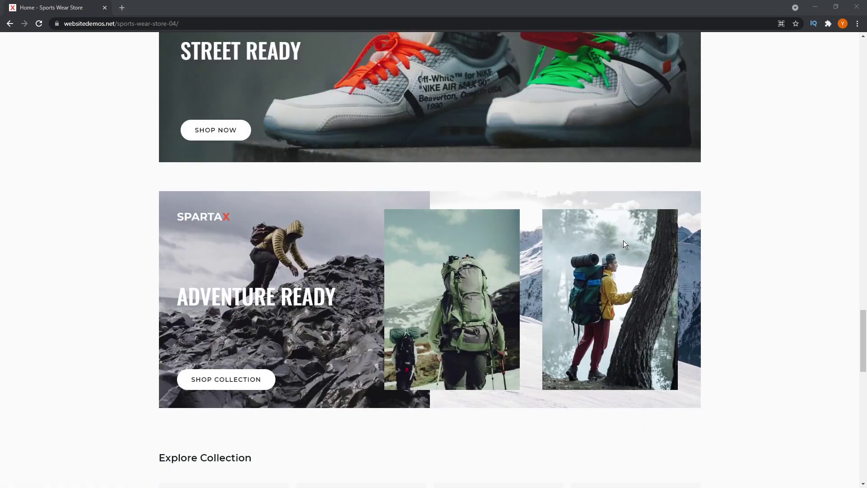
scroll(623, 242, "up", 5)
scroll(623, 241, "up", 1)
scroll(624, 241, "up", 2)
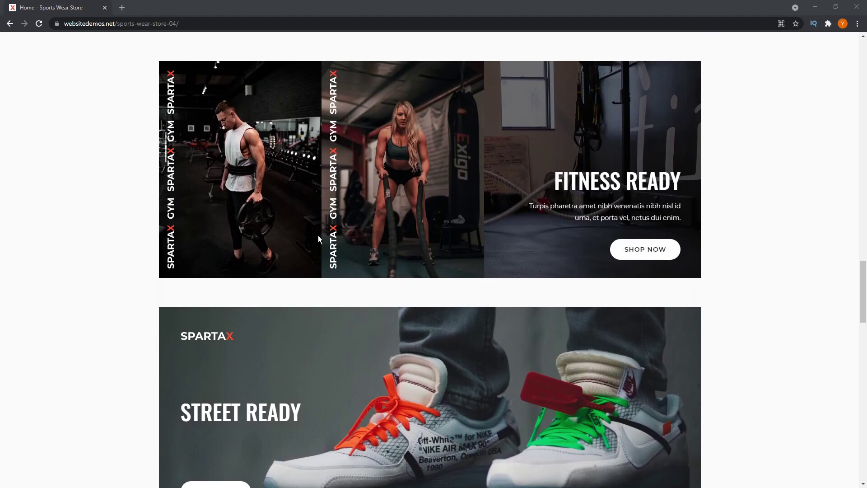
scroll(592, 378, "down", 2)
scroll(630, 365, "down", 1)
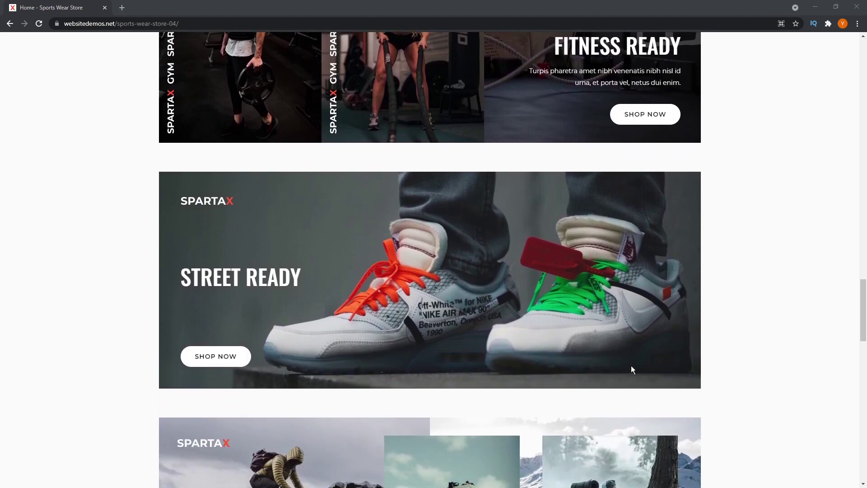
scroll(642, 363, "down", 1)
scroll(673, 364, "down", 4)
scroll(746, 354, "down", 1)
scroll(747, 353, "down", 4)
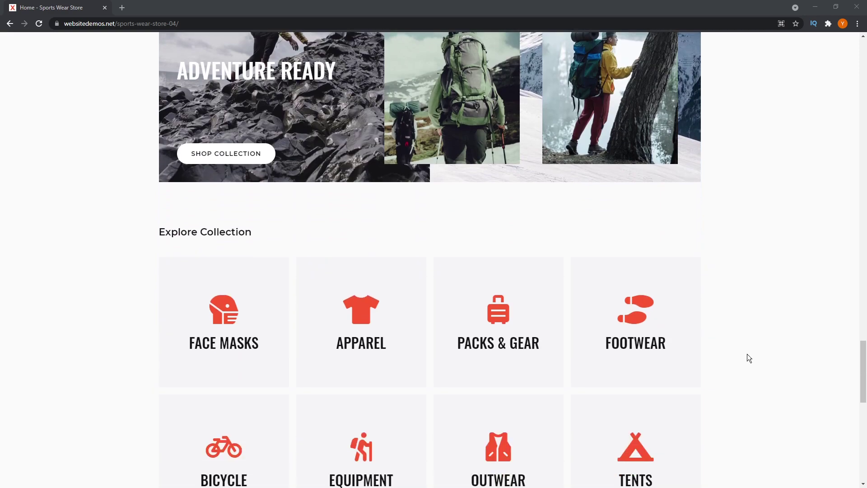
scroll(747, 354, "down", 2)
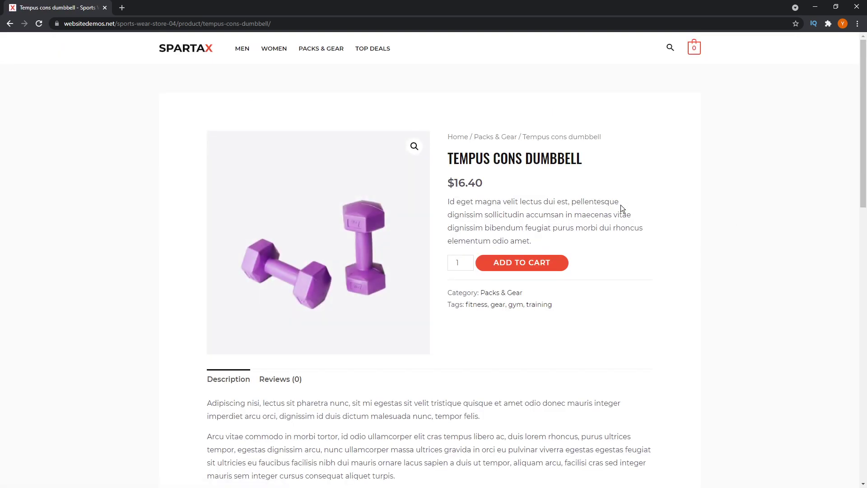
- Show the Tempus cons dumbbell's Reviews tab and scroll down to Related Products
scroll(549, 245, "down", 3)
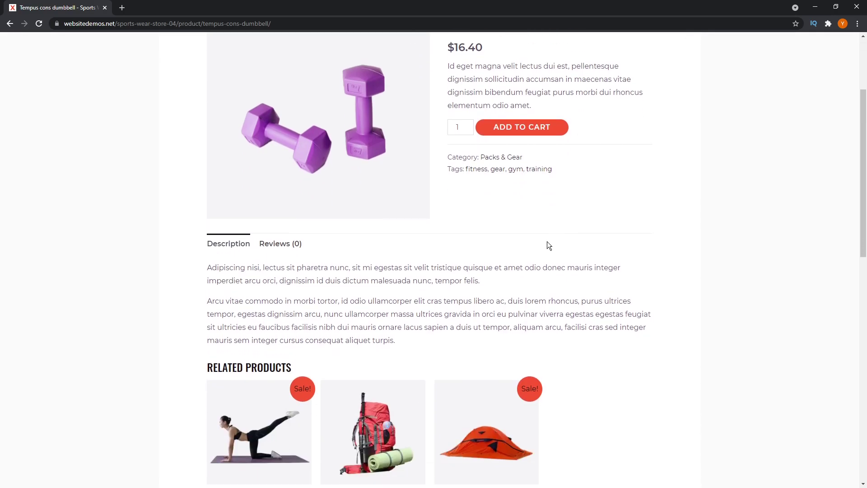
left_click(286, 253)
scroll(442, 263, "down", 3)
scroll(519, 271, "down", 1)
scroll(595, 284, "down", 4)
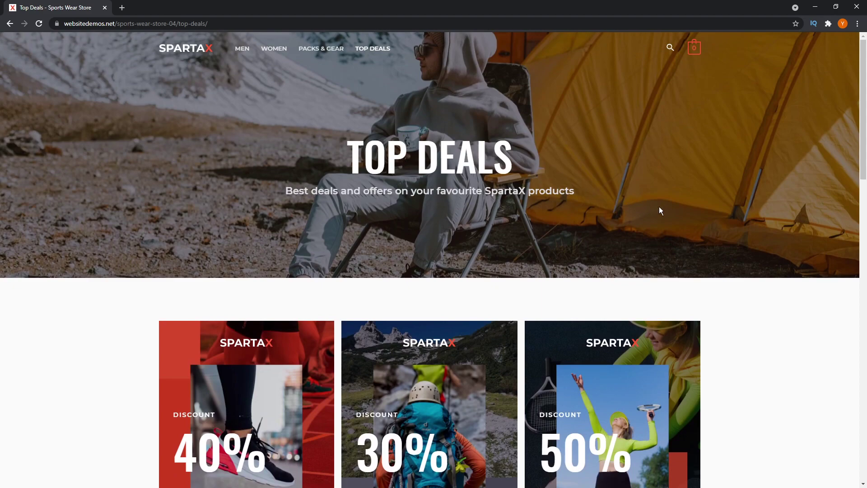
- Scroll the Top Deals cards and briefly highlight the Running Shoes 40% discount
scroll(795, 250, "down", 2)
scroll(787, 262, "down", 2)
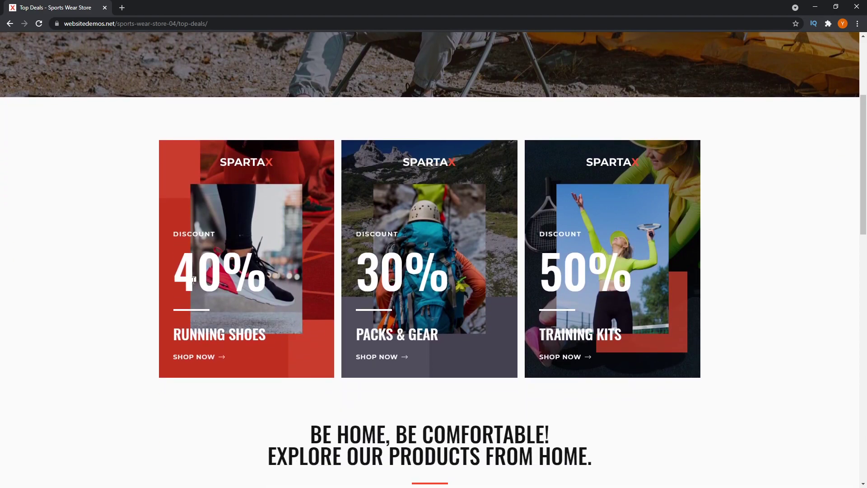
triple_click(193, 280)
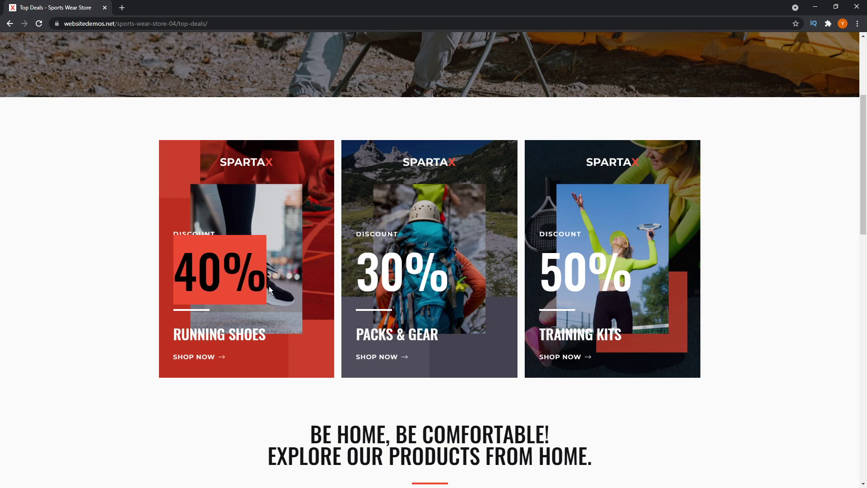
left_click(748, 296)
- Scroll through the About page, then the Contact page down to the Send Us A Message form
scroll(748, 296, "down", 7)
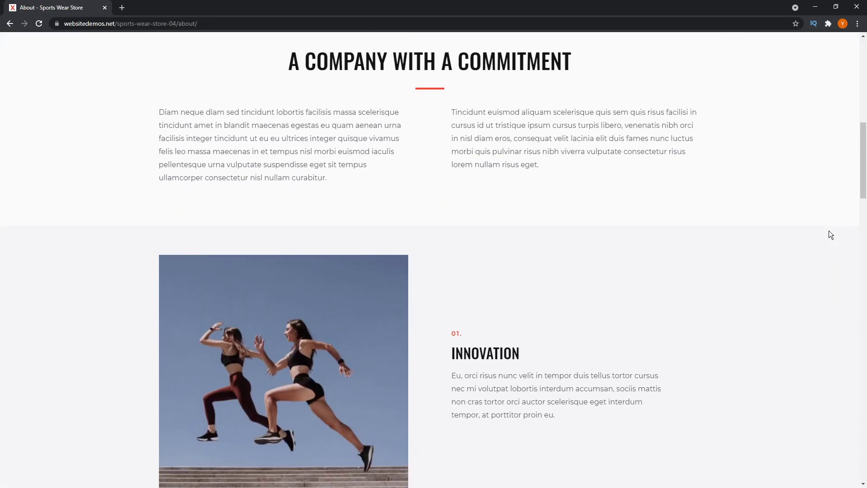
scroll(828, 232, "down", 3)
scroll(827, 232, "down", 1)
scroll(827, 231, "down", 5)
scroll(826, 233, "down", 5)
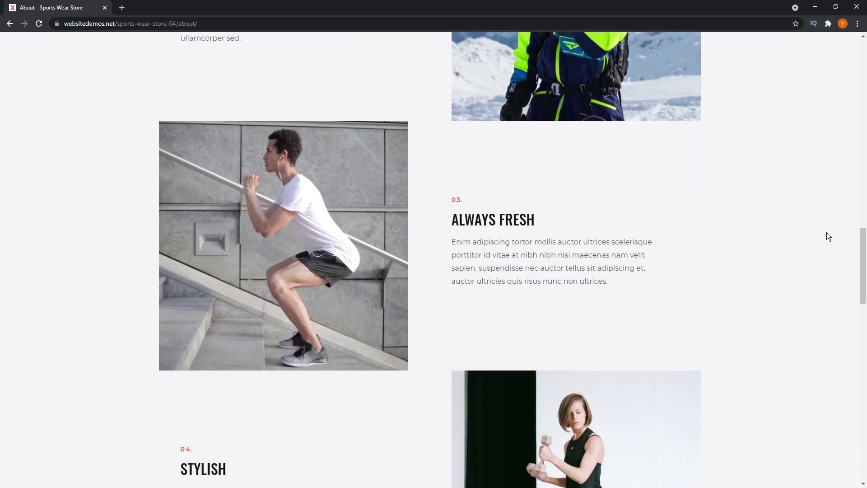
scroll(825, 234, "down", 5)
scroll(824, 234, "down", 6)
scroll(822, 234, "down", 1)
scroll(823, 234, "down", 1)
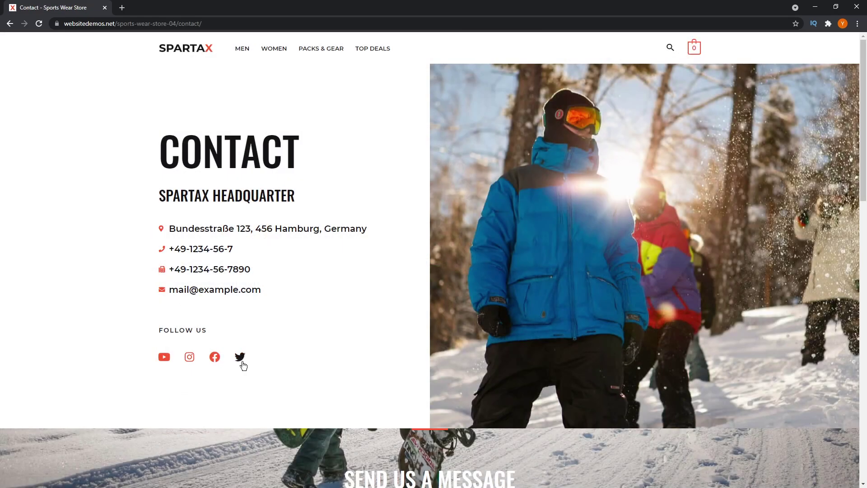
scroll(764, 350, "down", 5)
scroll(763, 351, "down", 2)
scroll(764, 350, "down", 2)
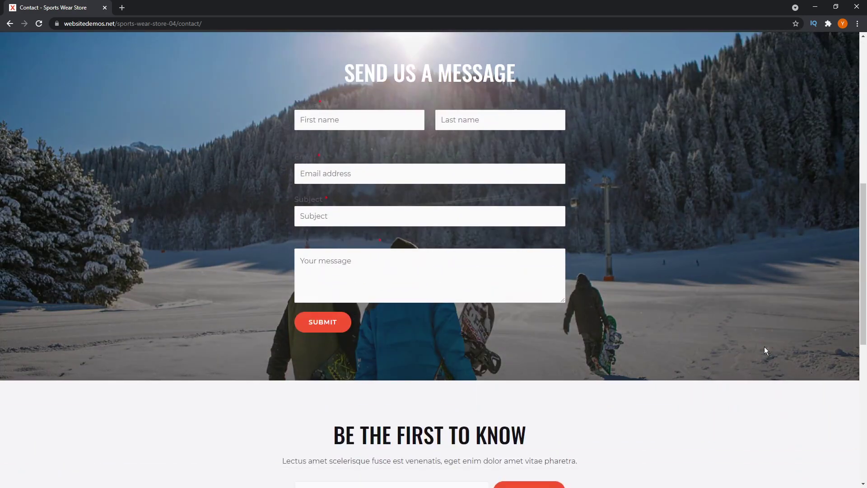